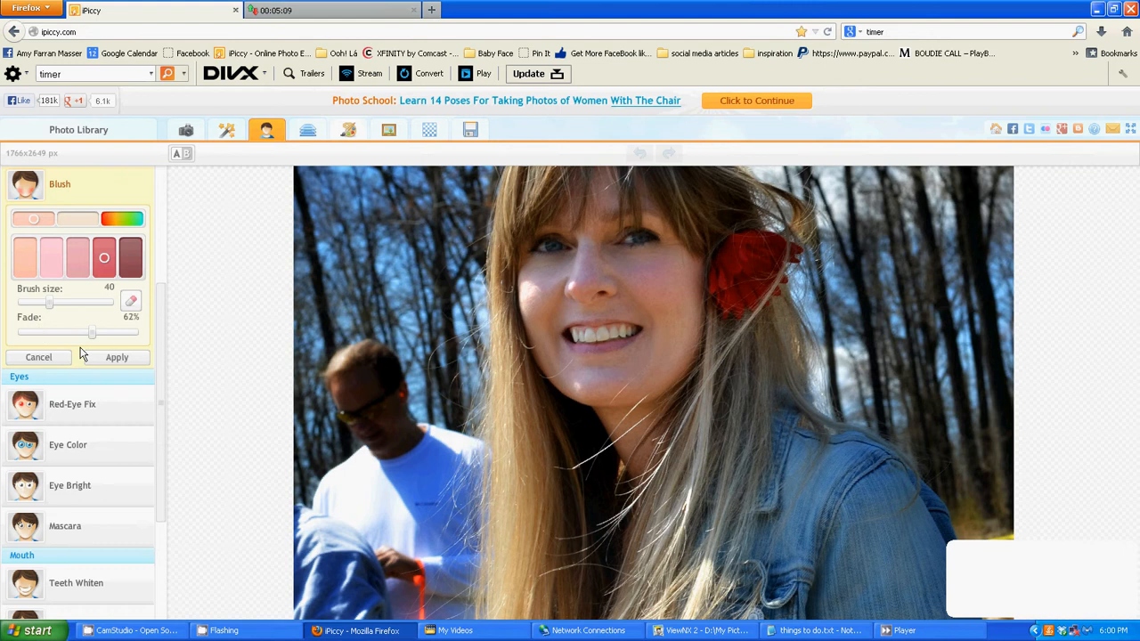
Step: Tint the woman's lips with the Blush brush at size 11, clean up the tint with the eraser, and apply it
{"action": "left_click", "coordinate": [28, 304]}
{"action": "scroll", "coordinate": [538, 433], "scroll_direction": "up", "scroll_amount": 3}
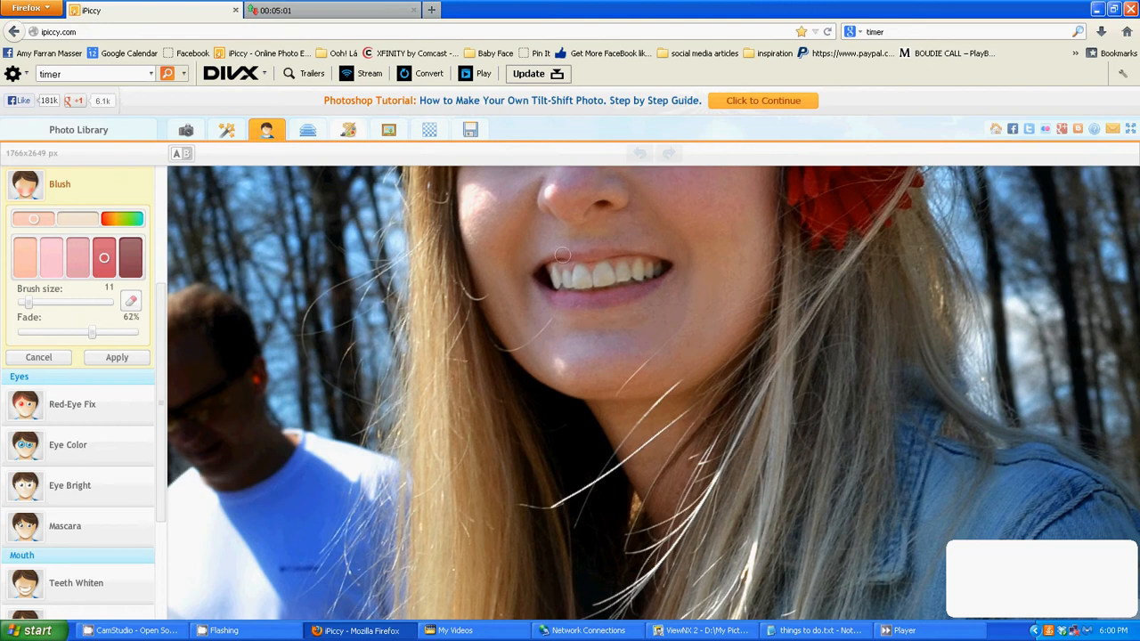
{"action": "left_click", "coordinate": [131, 301]}
{"action": "scroll", "coordinate": [561, 302], "scroll_direction": "down", "scroll_amount": 2}
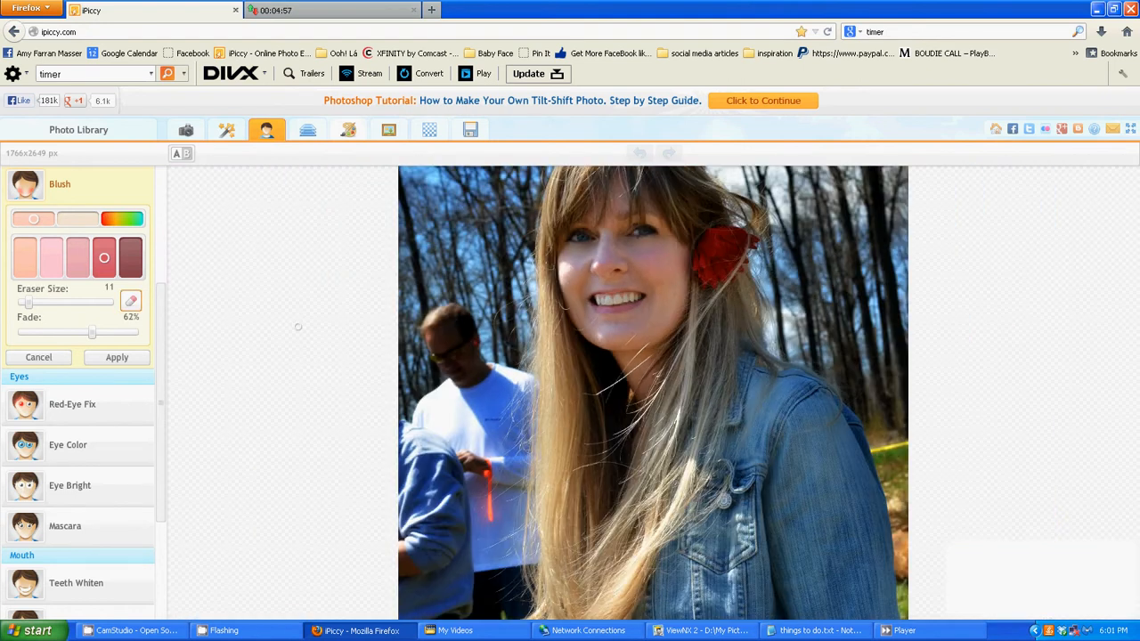
{"action": "left_click", "coordinate": [109, 356]}
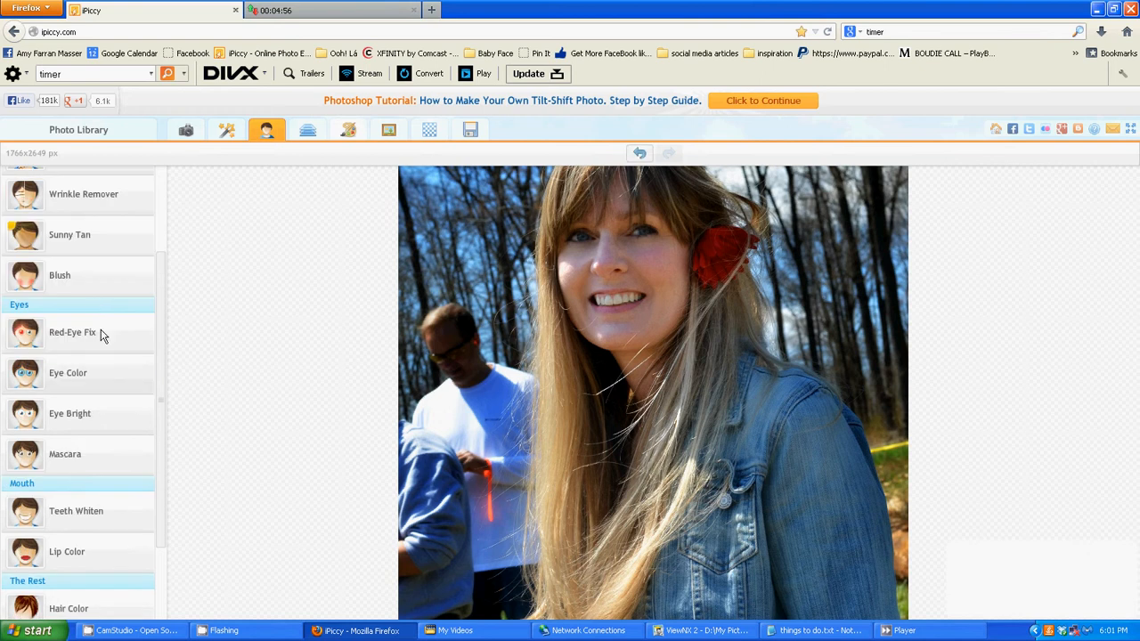
Step: Start another Blush effect with the brown palette and brush over the under-eye area at brush size 22
{"action": "left_click", "coordinate": [89, 283]}
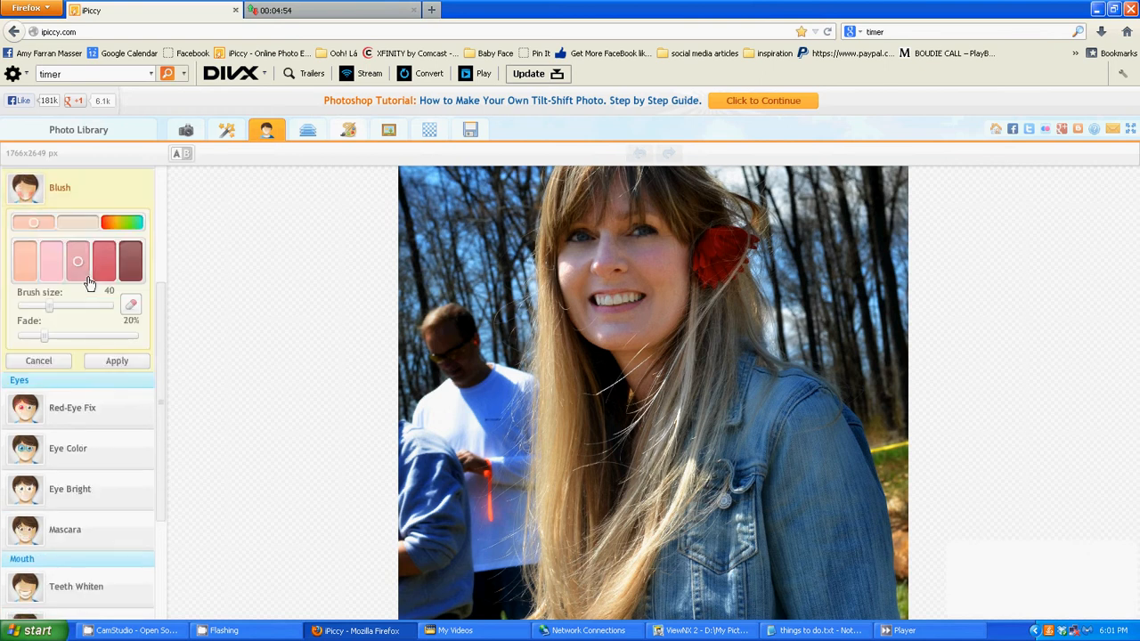
{"action": "left_click", "coordinate": [78, 222]}
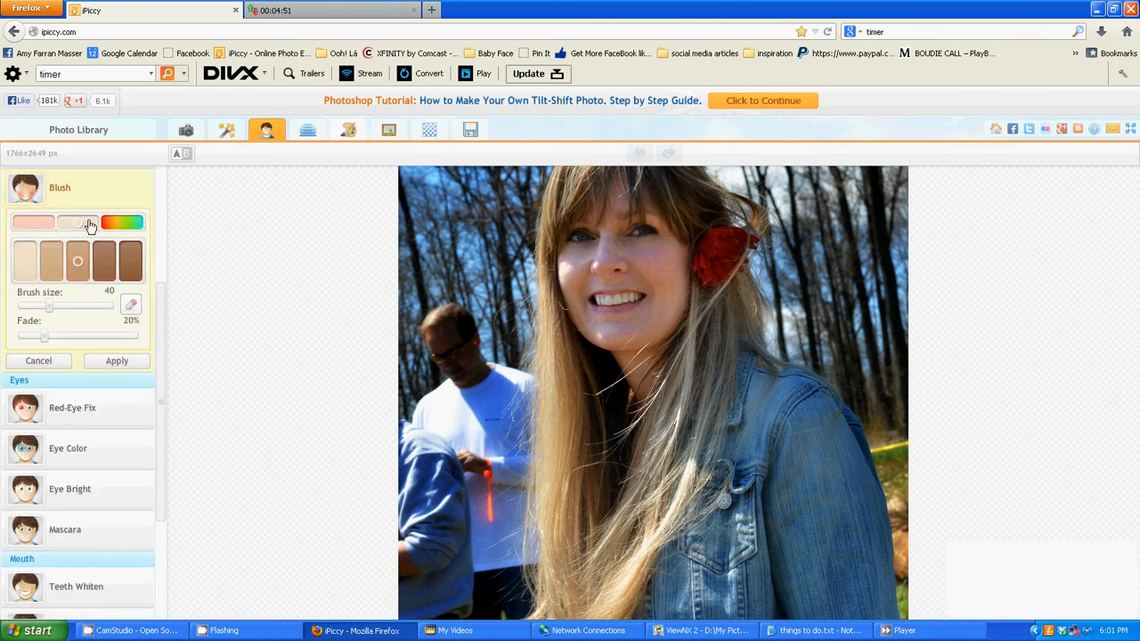
{"action": "scroll", "coordinate": [615, 235], "scroll_direction": "up", "scroll_amount": 3}
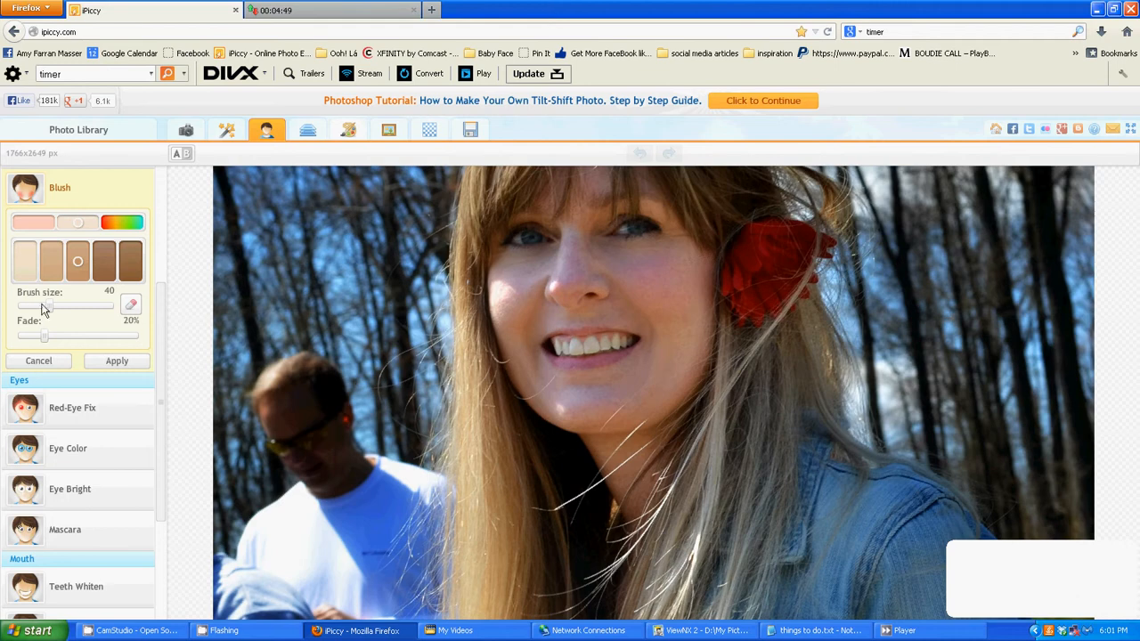
{"action": "left_click_drag", "start_coordinate": [45, 307], "coordinate": [35, 308]}
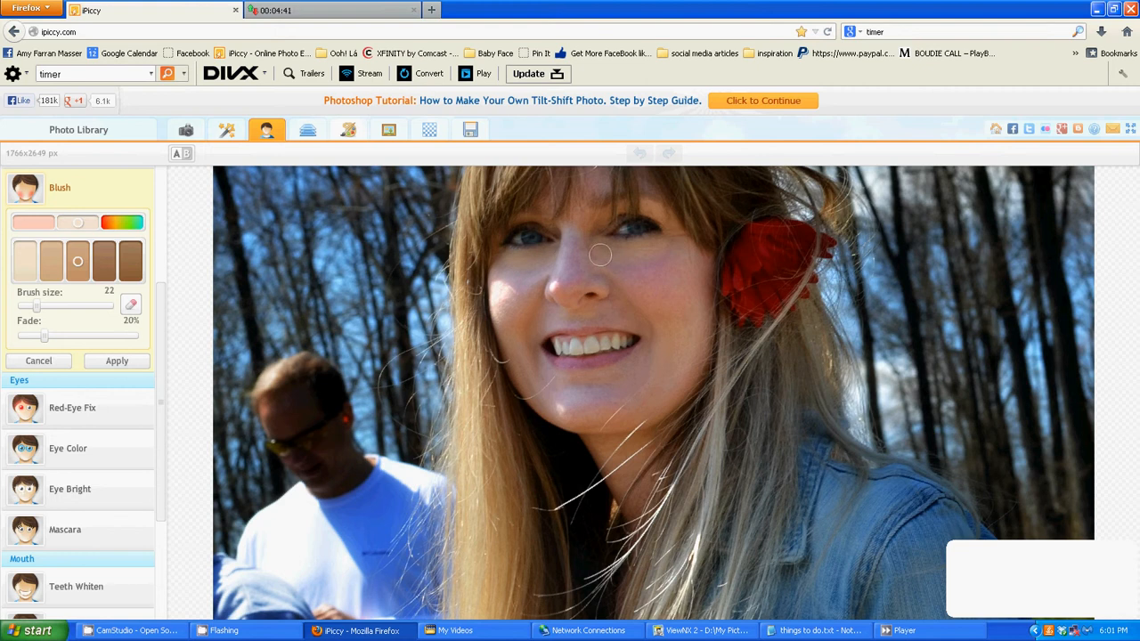
{"action": "scroll", "coordinate": [641, 256], "scroll_direction": "up", "scroll_amount": 2}
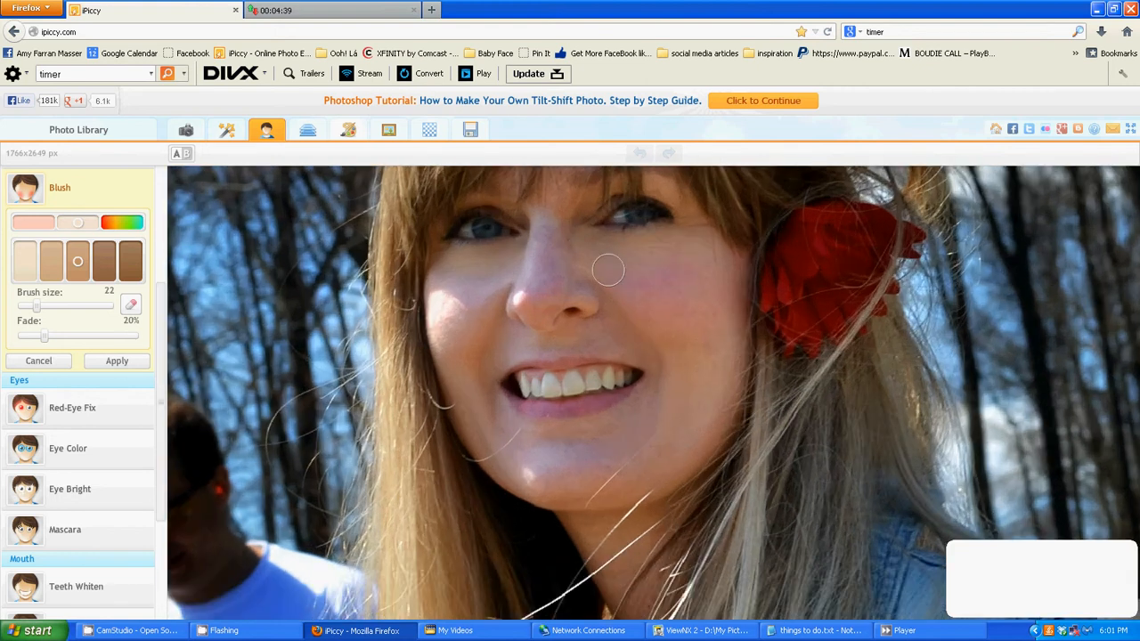
Step: Set the under-eye Blush fade to 60%, switch to the peach swatch of the pink palette, and apply the effect
{"action": "left_click", "coordinate": [91, 337]}
{"action": "left_click", "coordinate": [89, 337]}
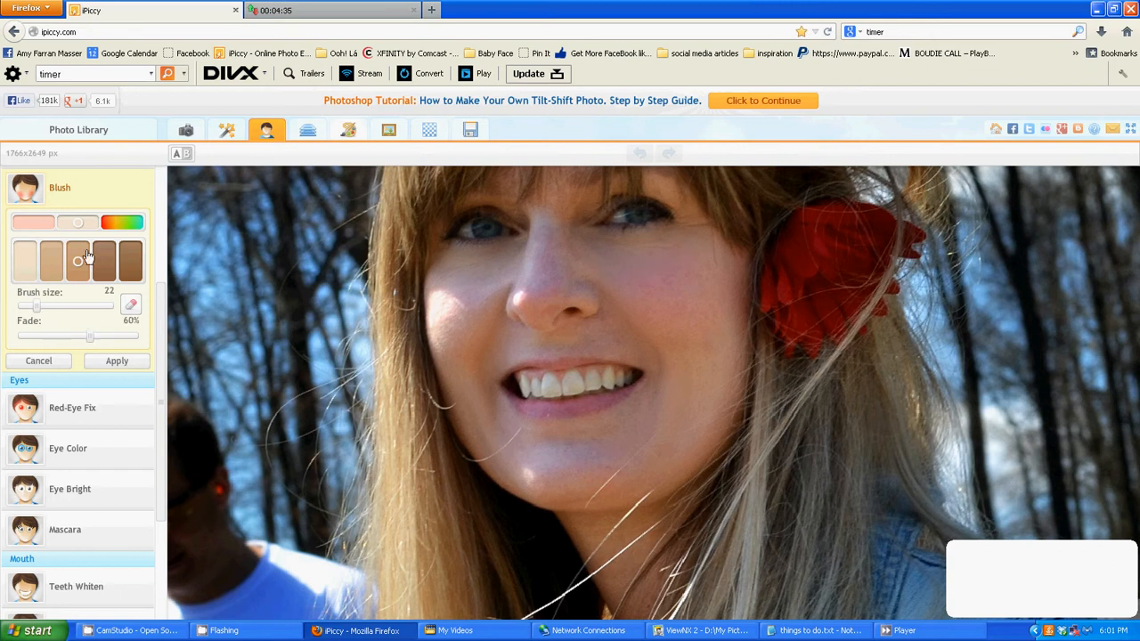
{"action": "left_click", "coordinate": [36, 225]}
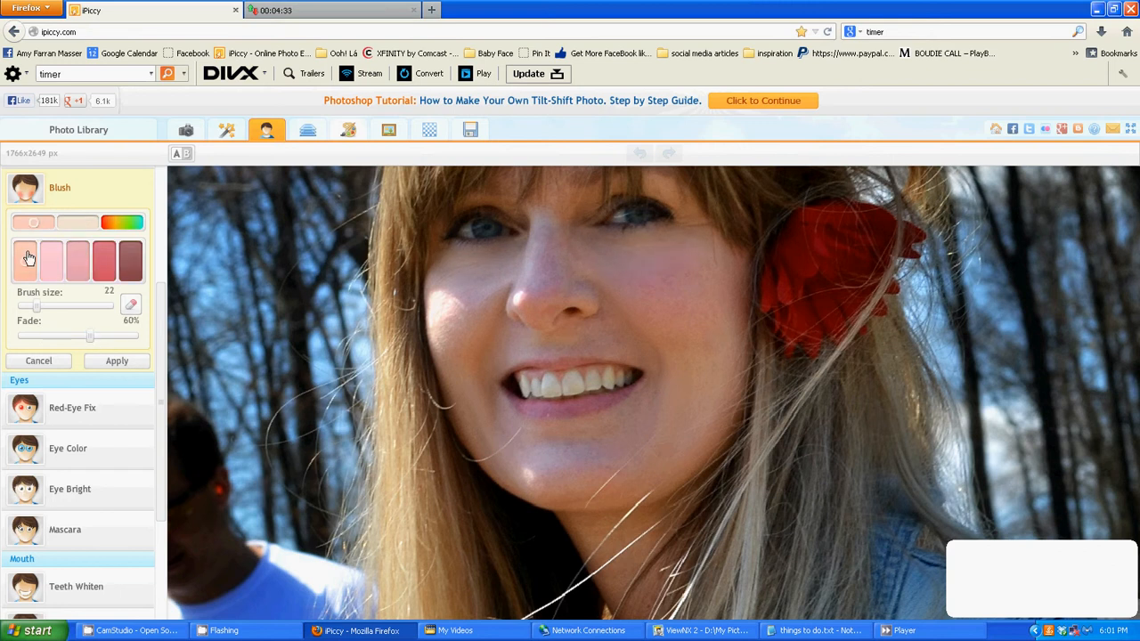
{"action": "left_click", "coordinate": [28, 257]}
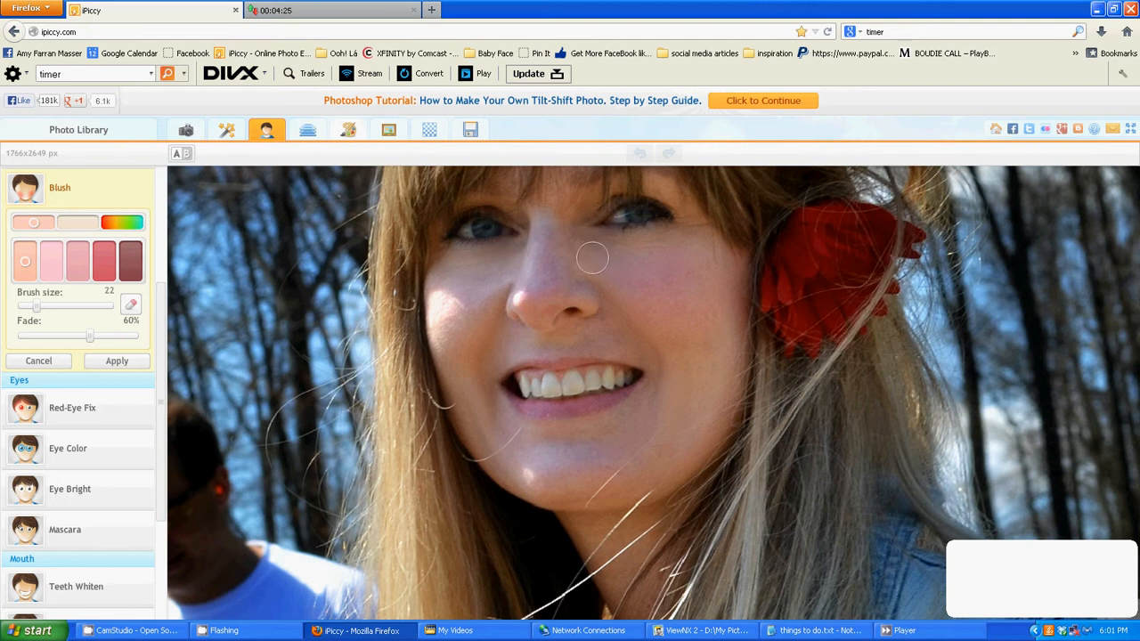
{"action": "scroll", "coordinate": [628, 269], "scroll_direction": "down", "scroll_amount": 1}
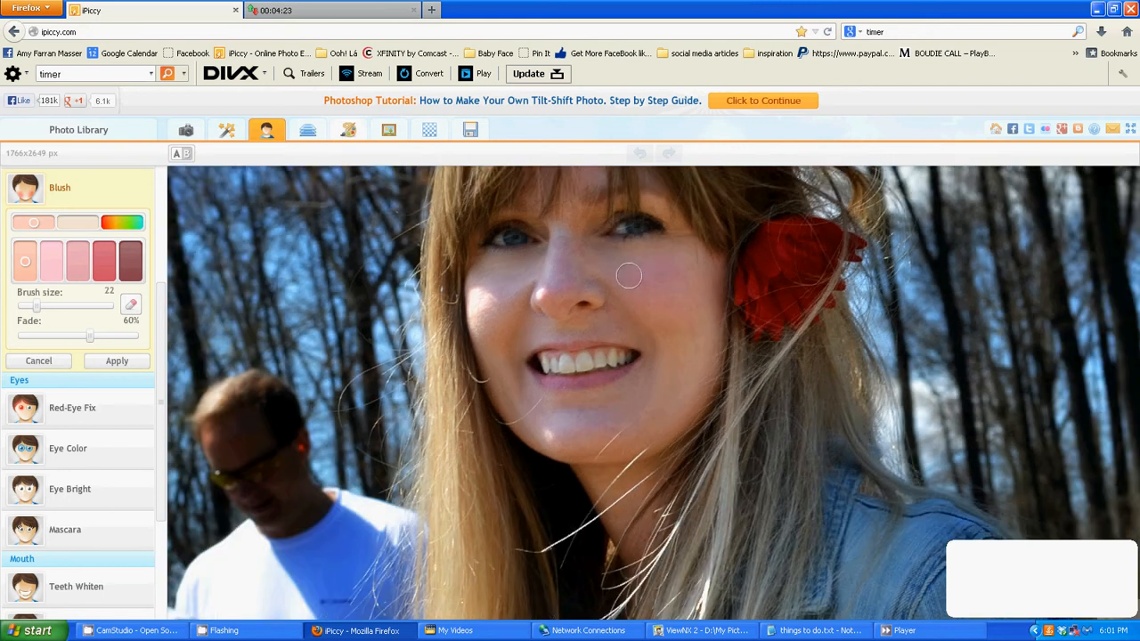
{"action": "left_click", "coordinate": [139, 365]}
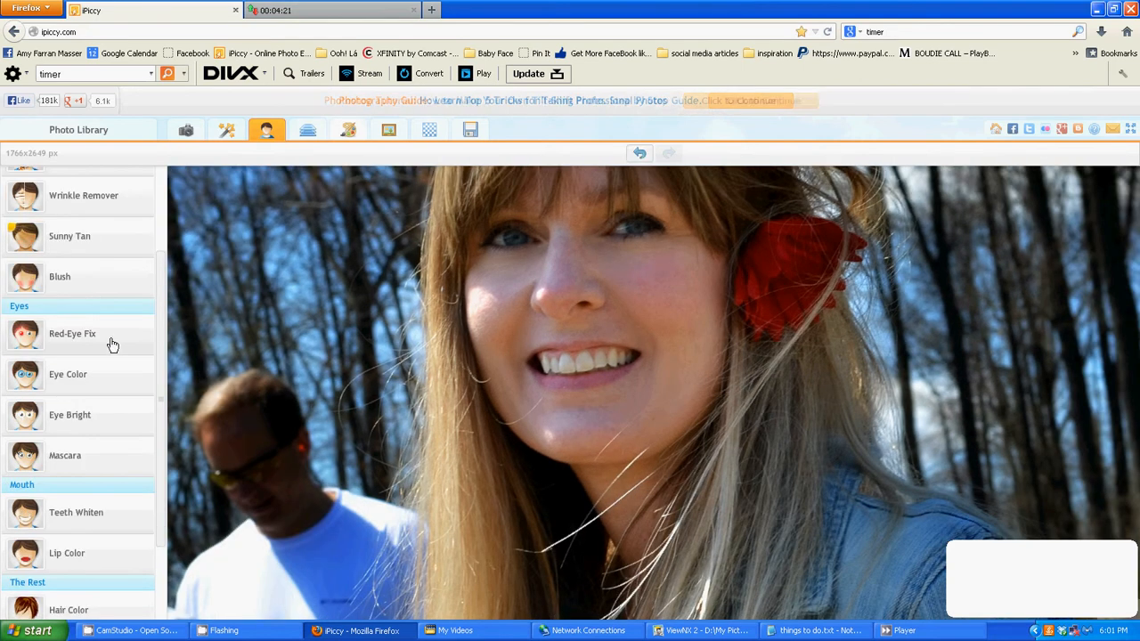
Step: Tone the face with the second swatch of the brown Blush palette at 27% fade, apply it, and compare before and after
{"action": "left_click", "coordinate": [84, 269]}
{"action": "left_click", "coordinate": [78, 225]}
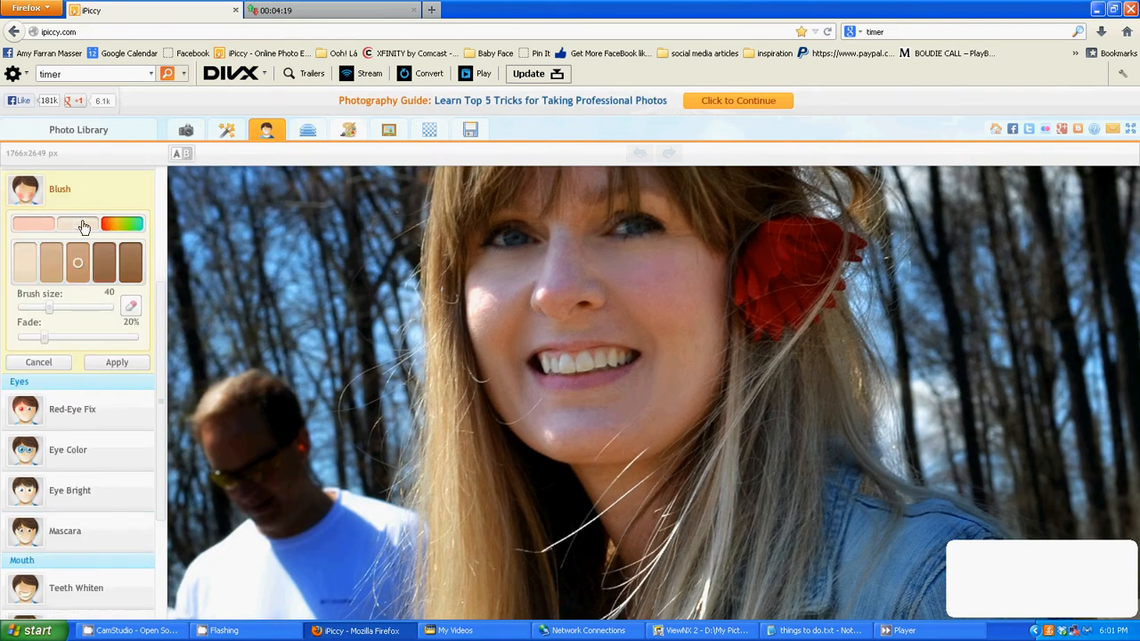
{"action": "left_click", "coordinate": [51, 261]}
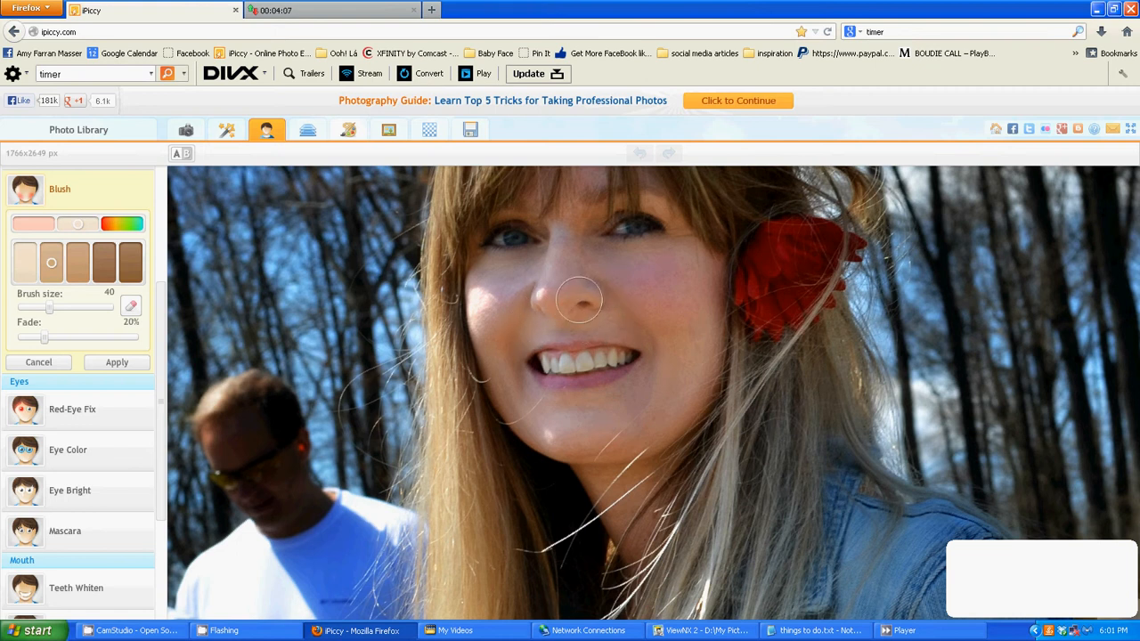
{"action": "scroll", "coordinate": [401, 463], "scroll_direction": "down", "scroll_amount": 1}
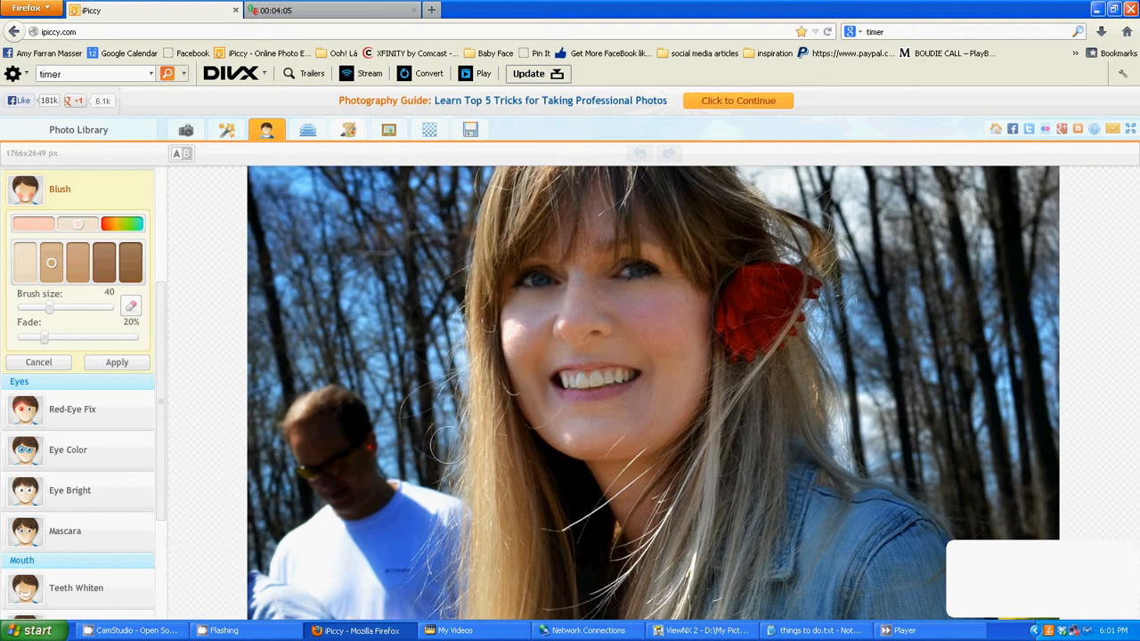
{"action": "left_click_drag", "start_coordinate": [53, 339], "coordinate": [53, 339]}
{"action": "scroll", "coordinate": [606, 298], "scroll_direction": "up", "scroll_amount": 2}
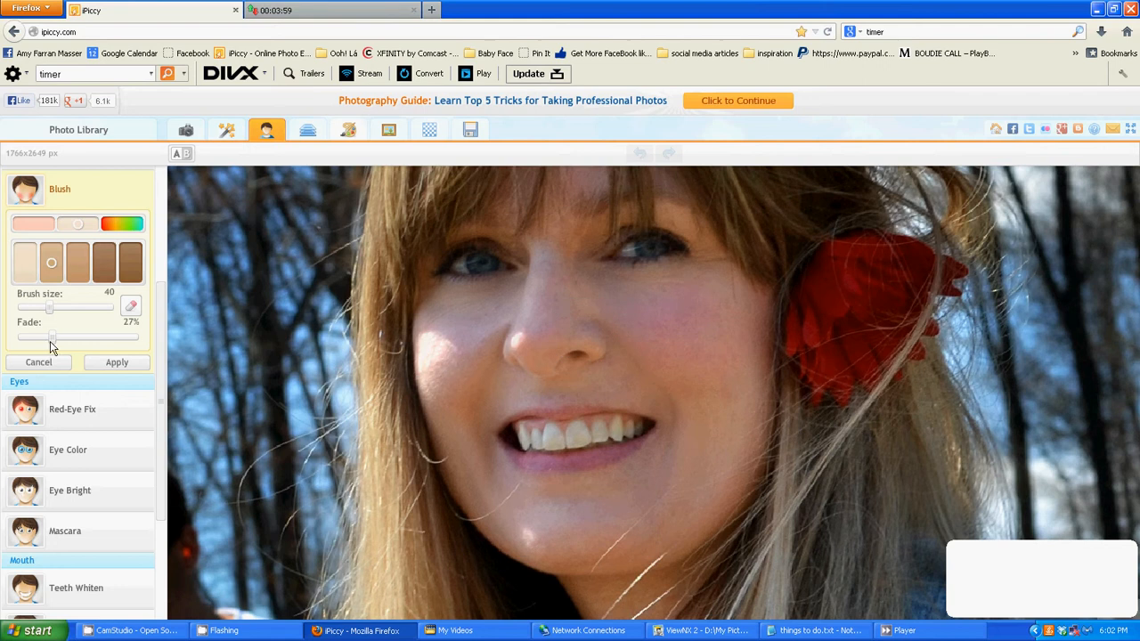
{"action": "left_click", "coordinate": [130, 307]}
{"action": "left_click", "coordinate": [116, 364]}
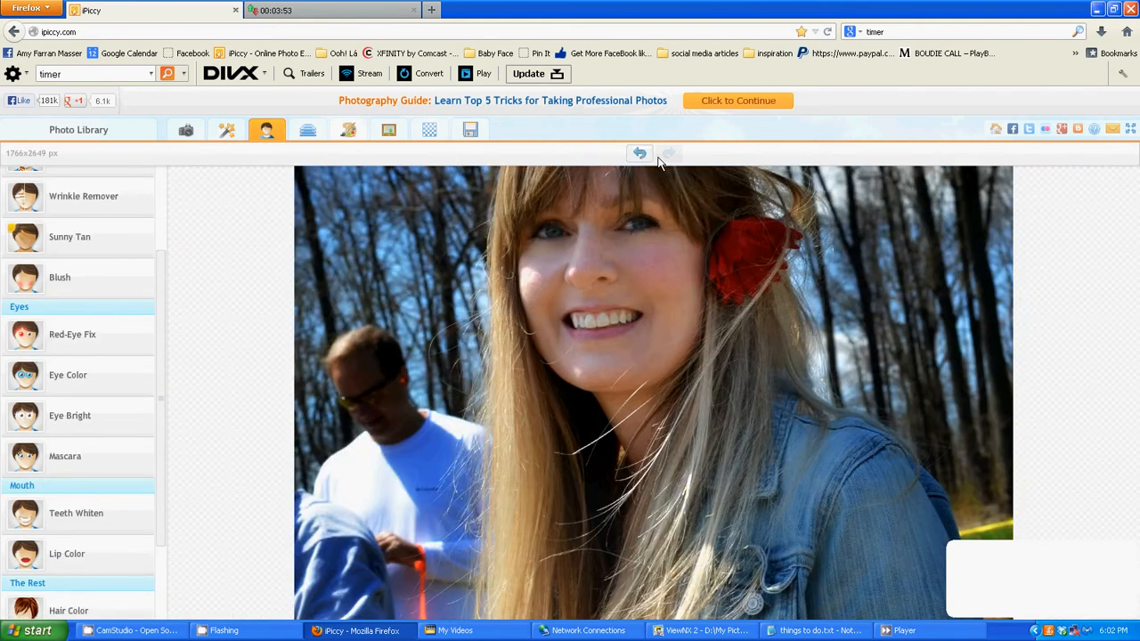
{"action": "left_click", "coordinate": [642, 154]}
{"action": "left_click", "coordinate": [675, 153]}
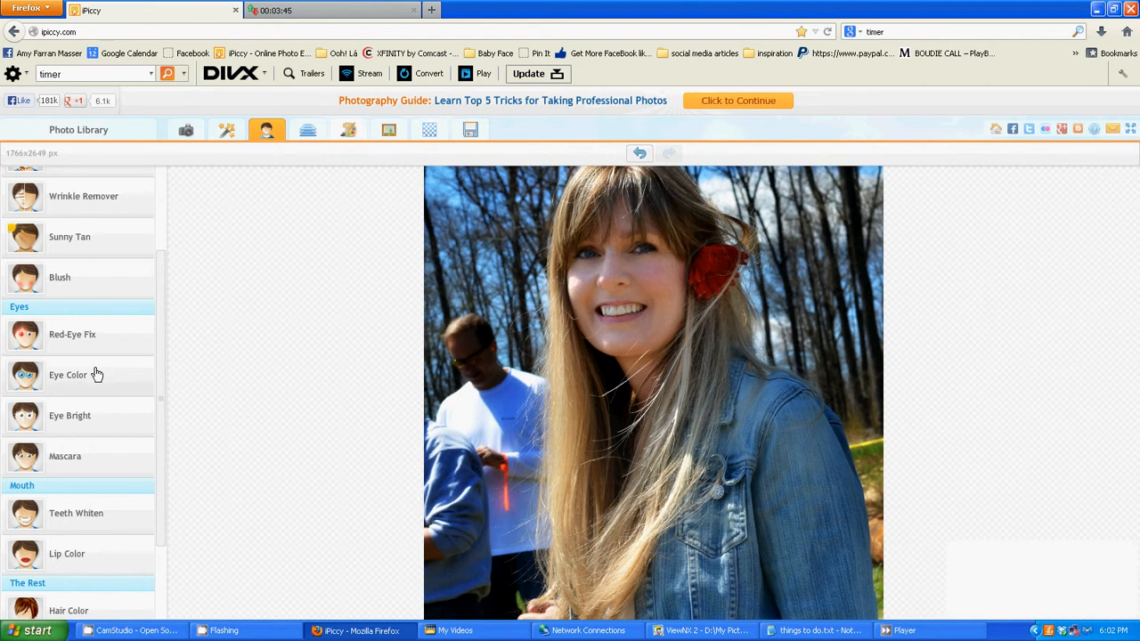
Step: Try Eye Color in purple on the jacket sleeve with brush size 108 and 73% fade, and discard it
{"action": "left_click", "coordinate": [95, 377]}
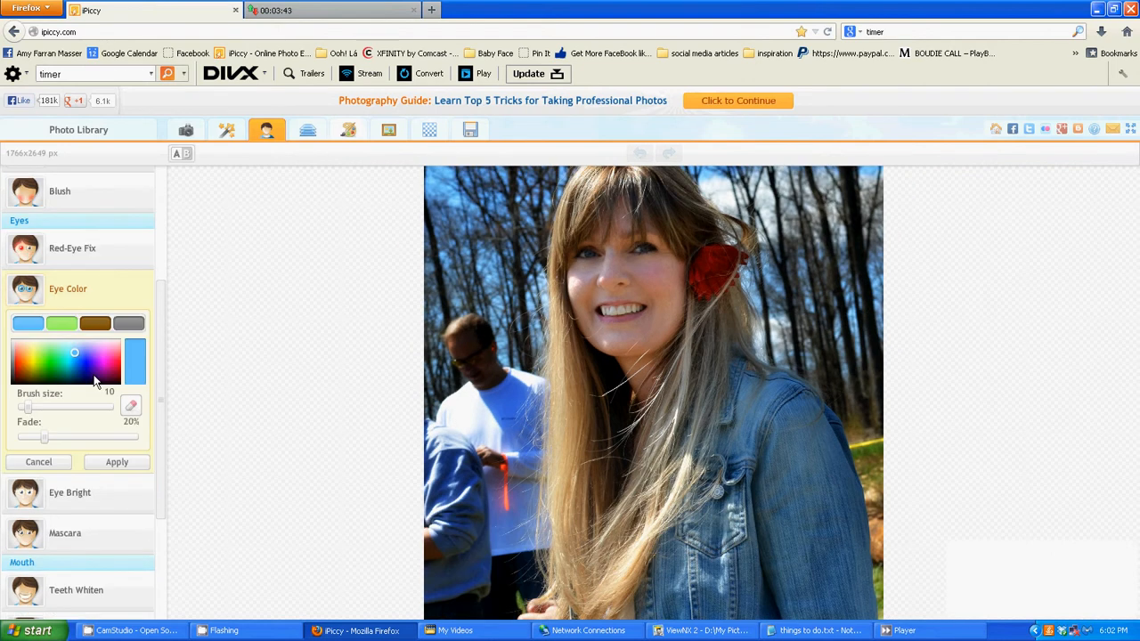
{"action": "left_click", "coordinate": [103, 371]}
{"action": "left_click_drag", "start_coordinate": [98, 412], "coordinate": [100, 410]}
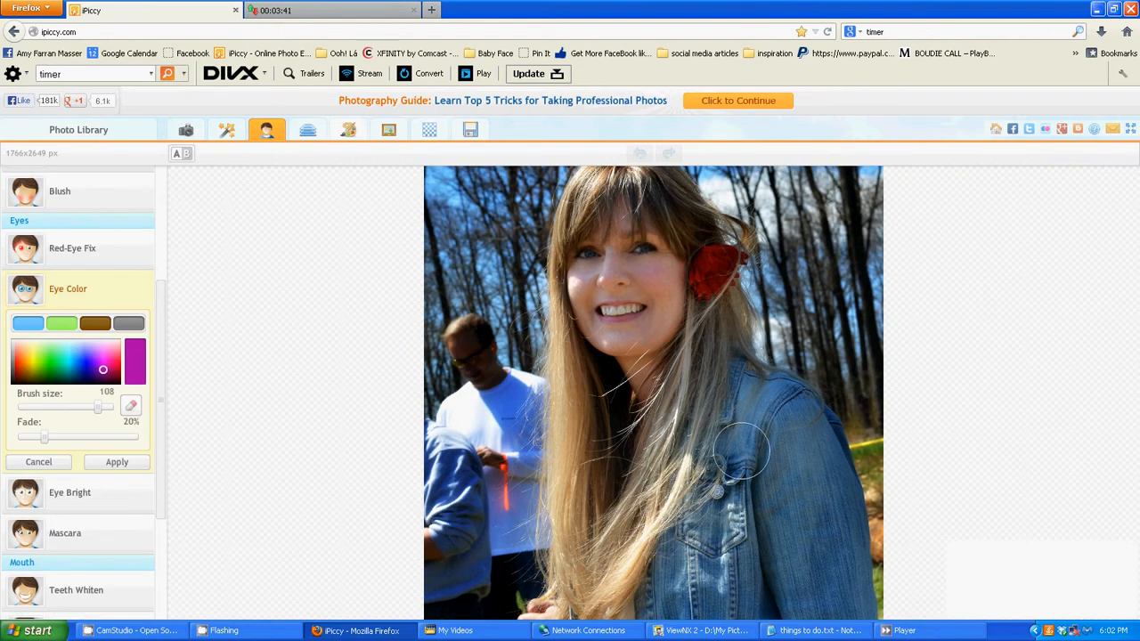
{"action": "mouse_move", "coordinate": [755, 434]}
{"action": "left_mouse_down"}
{"action": "mouse_move", "coordinate": [814, 539]}
{"action": "mouse_move", "coordinate": [813, 588]}
{"action": "left_mouse_up"}
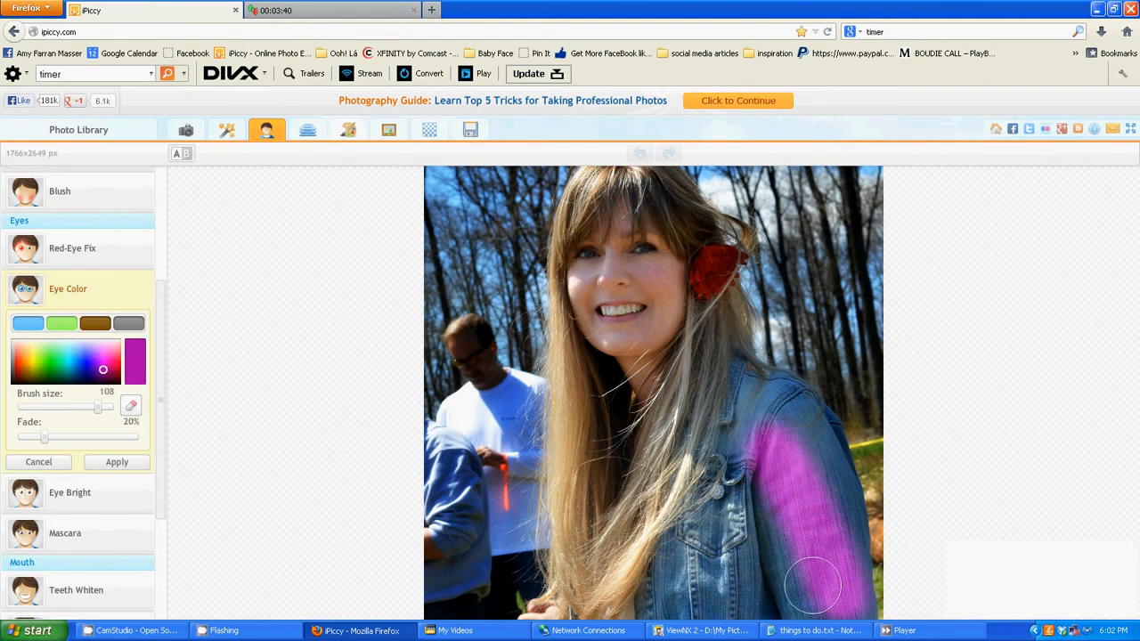
{"action": "left_click", "coordinate": [104, 442]}
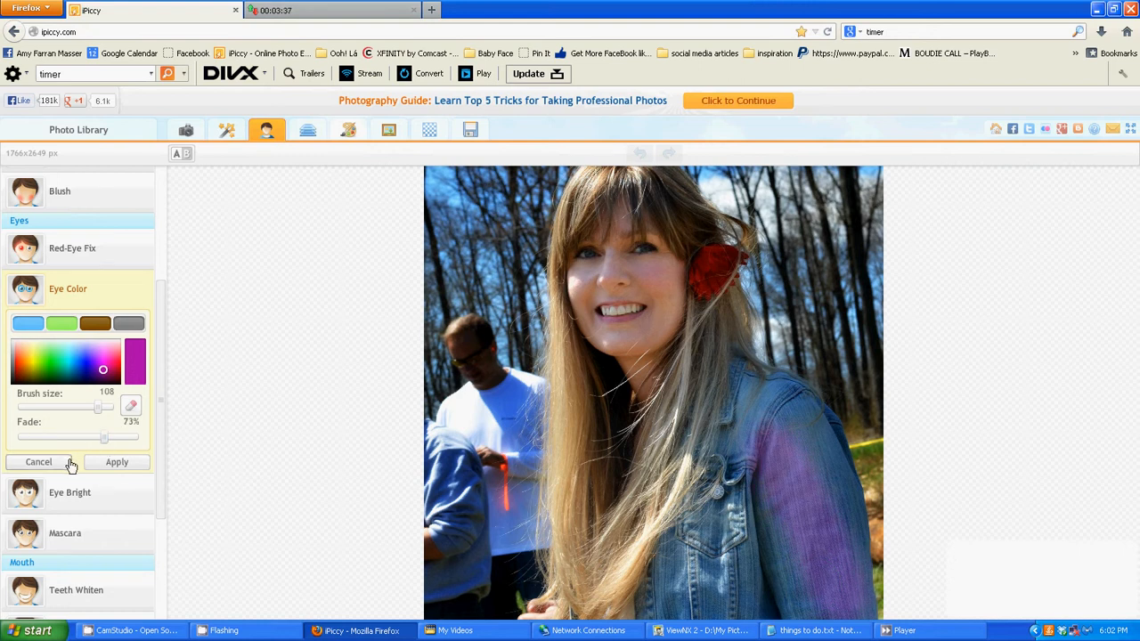
{"action": "left_click", "coordinate": [38, 462]}
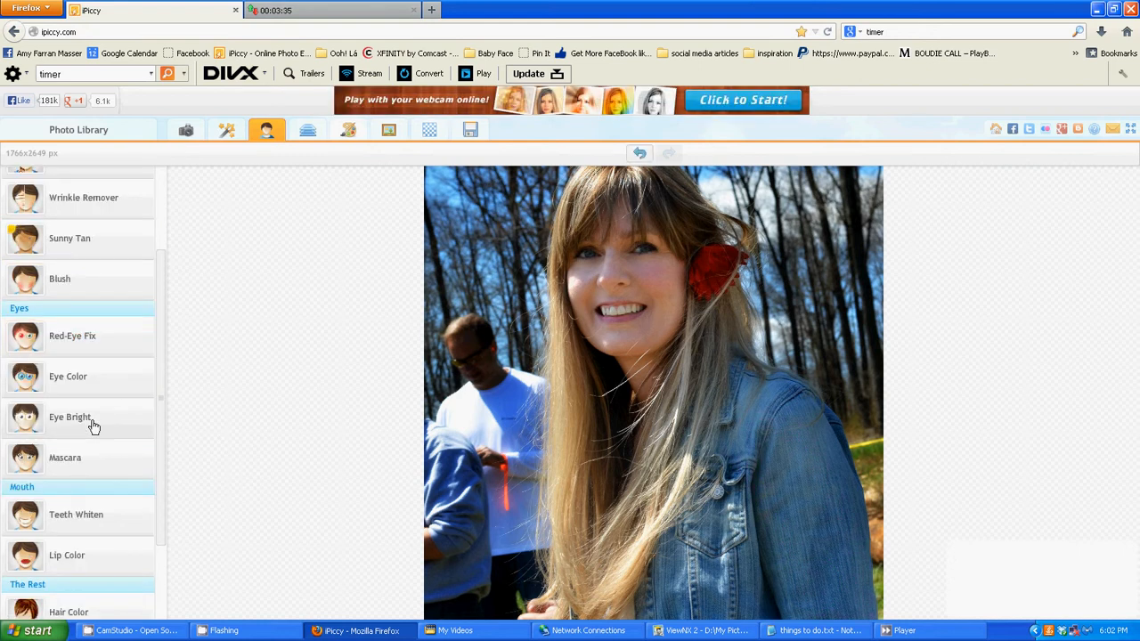
Step: Paint both irises light blue using the Hair Color effect with a brush size of 13
{"action": "scroll", "coordinate": [72, 469], "scroll_direction": "down", "scroll_amount": 2}
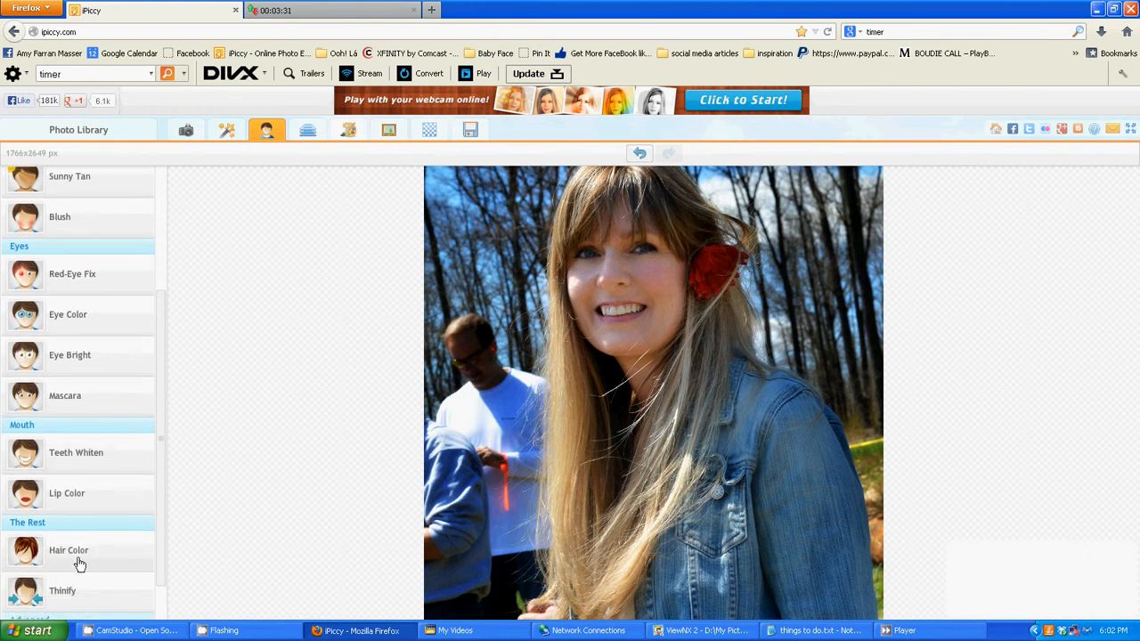
{"action": "left_click", "coordinate": [79, 561]}
{"action": "scroll", "coordinate": [695, 196], "scroll_direction": "up", "scroll_amount": 3}
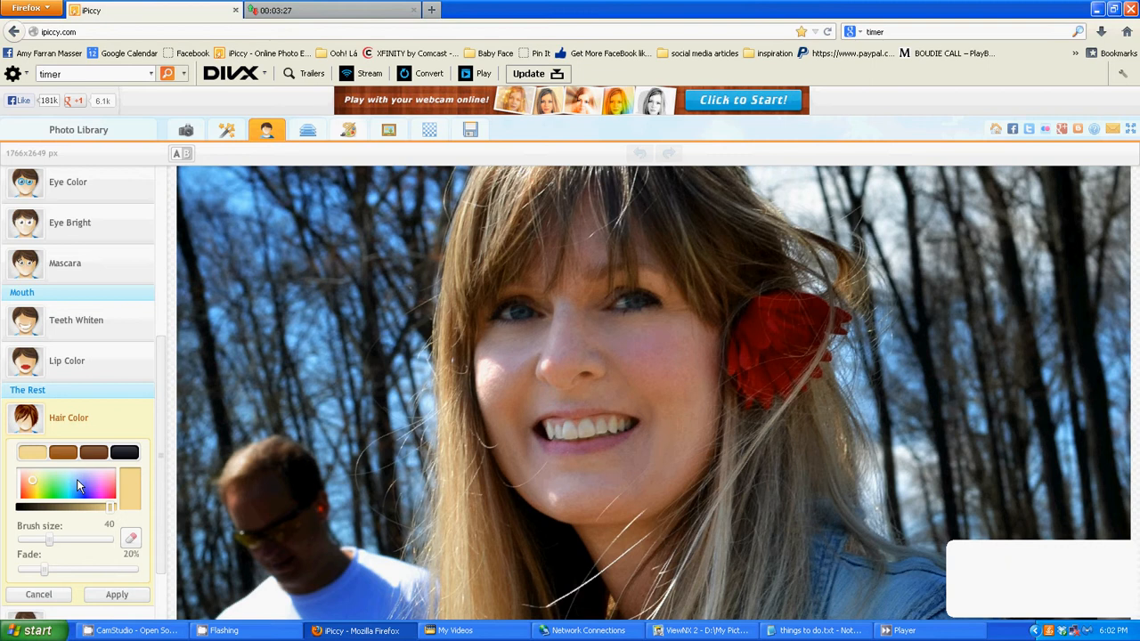
{"action": "left_click", "coordinate": [77, 475]}
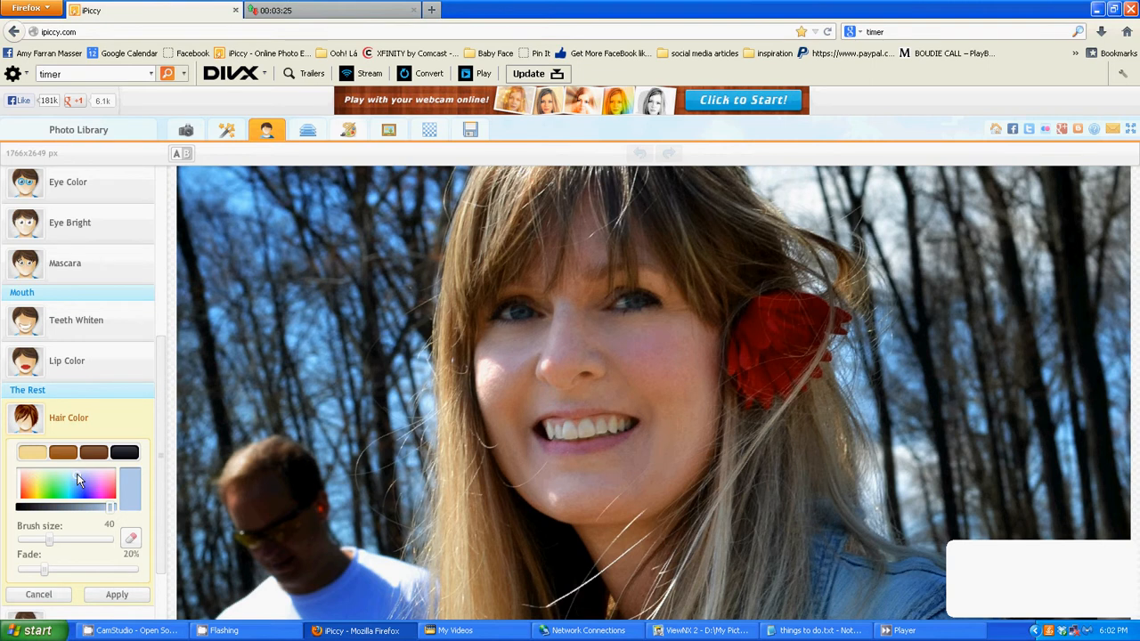
{"action": "left_click", "coordinate": [30, 541]}
{"action": "scroll", "coordinate": [499, 319], "scroll_direction": "up", "scroll_amount": 2}
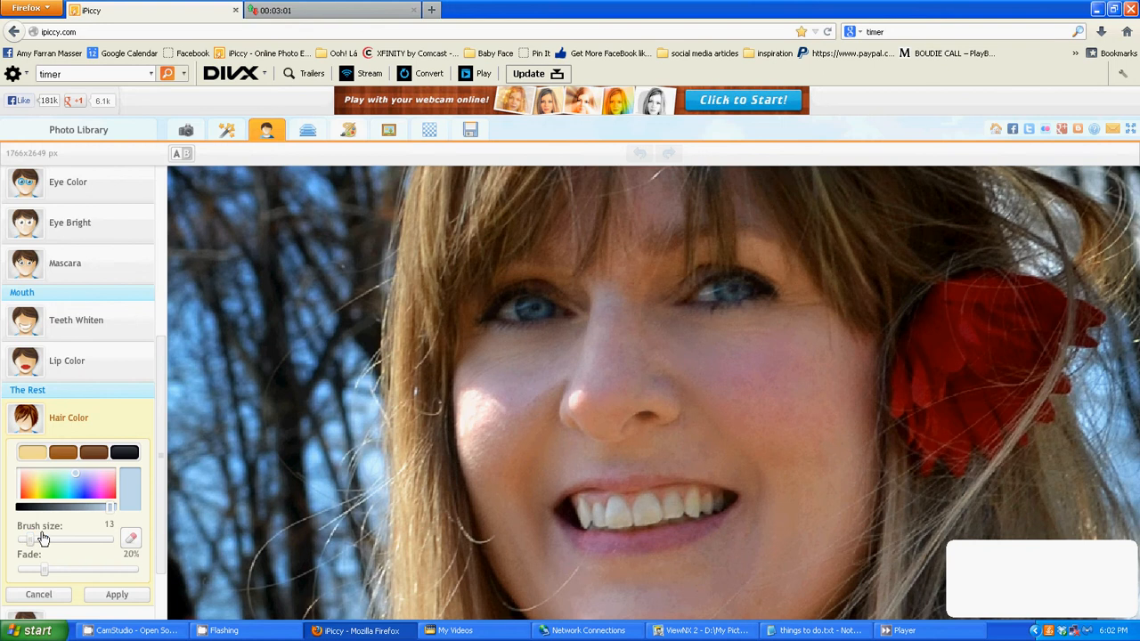
Step: Set the fade of the light blue eye tint to about 60%
{"action": "scroll", "coordinate": [712, 428], "scroll_direction": "down", "scroll_amount": 3}
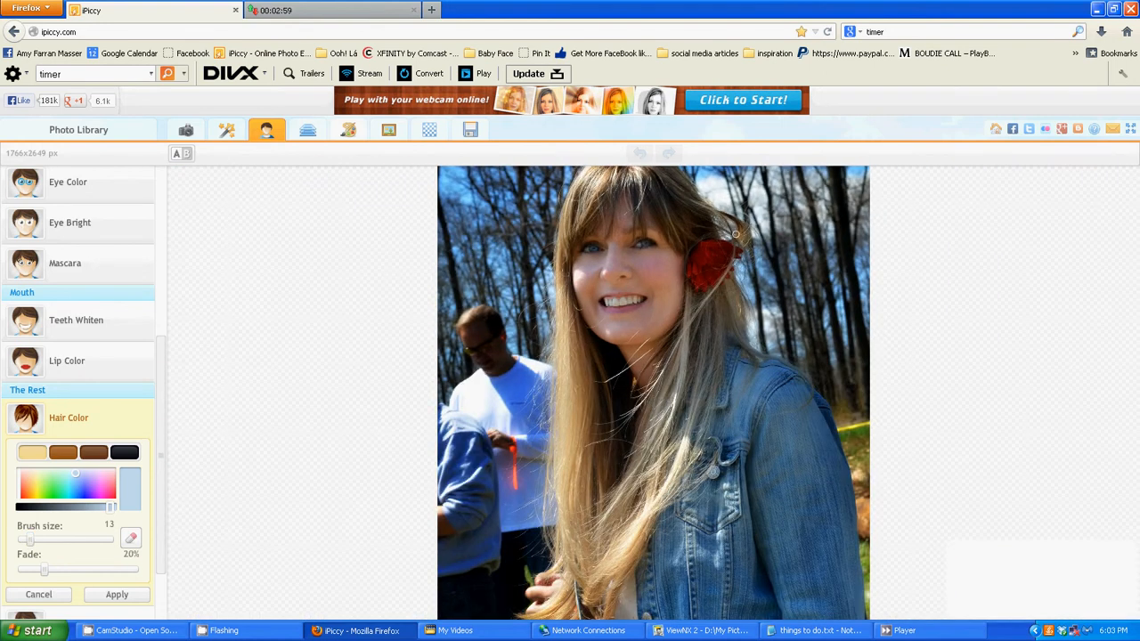
{"action": "scroll", "coordinate": [662, 200], "scroll_direction": "up", "scroll_amount": 3}
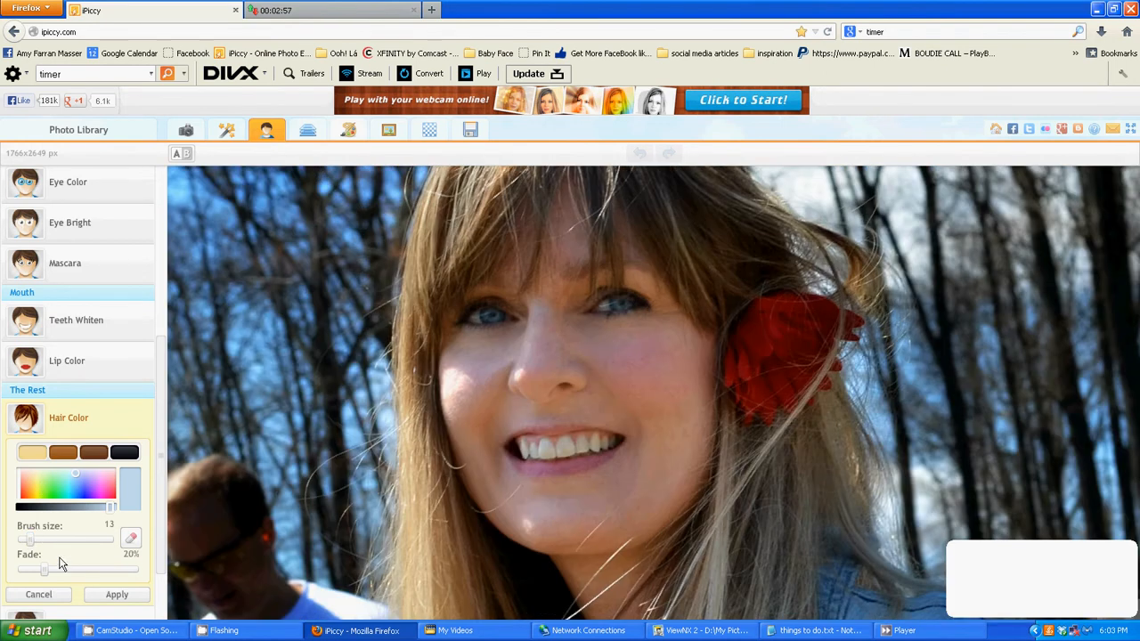
{"action": "mouse_move", "coordinate": [86, 571]}
{"action": "left_mouse_down"}
{"action": "mouse_move", "coordinate": [135, 571]}
{"action": "mouse_move", "coordinate": [117, 594]}
{"action": "mouse_move", "coordinate": [93, 593]}
{"action": "left_mouse_up"}
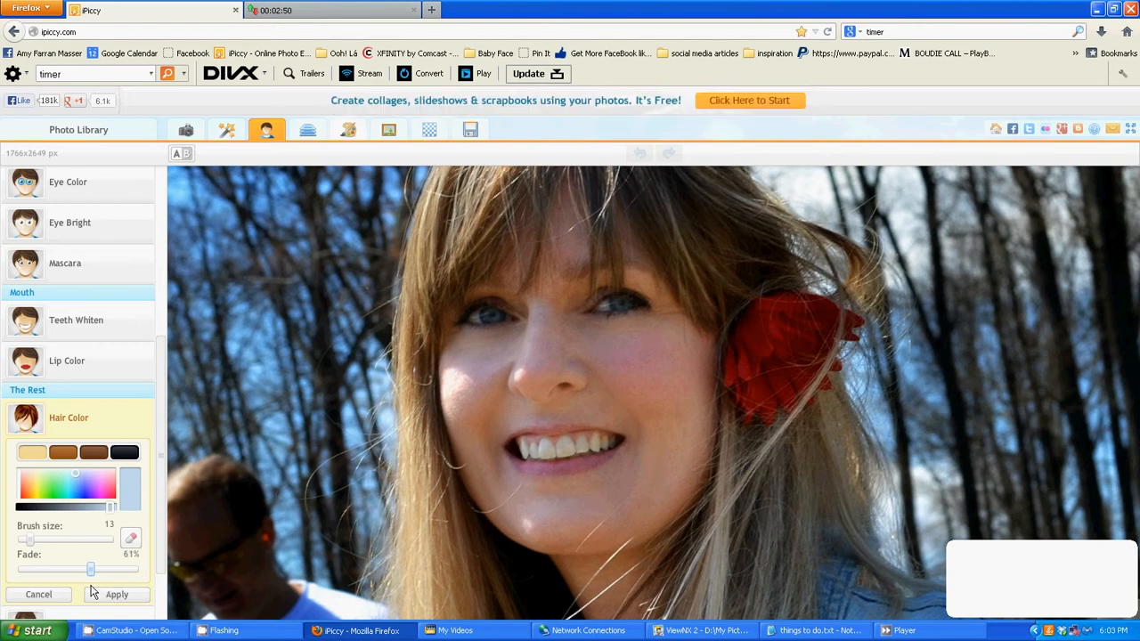
Step: Erase the excess light blue tint around the eyes with an eraser size of 10
{"action": "left_click", "coordinate": [130, 541]}
{"action": "left_click", "coordinate": [24, 541]}
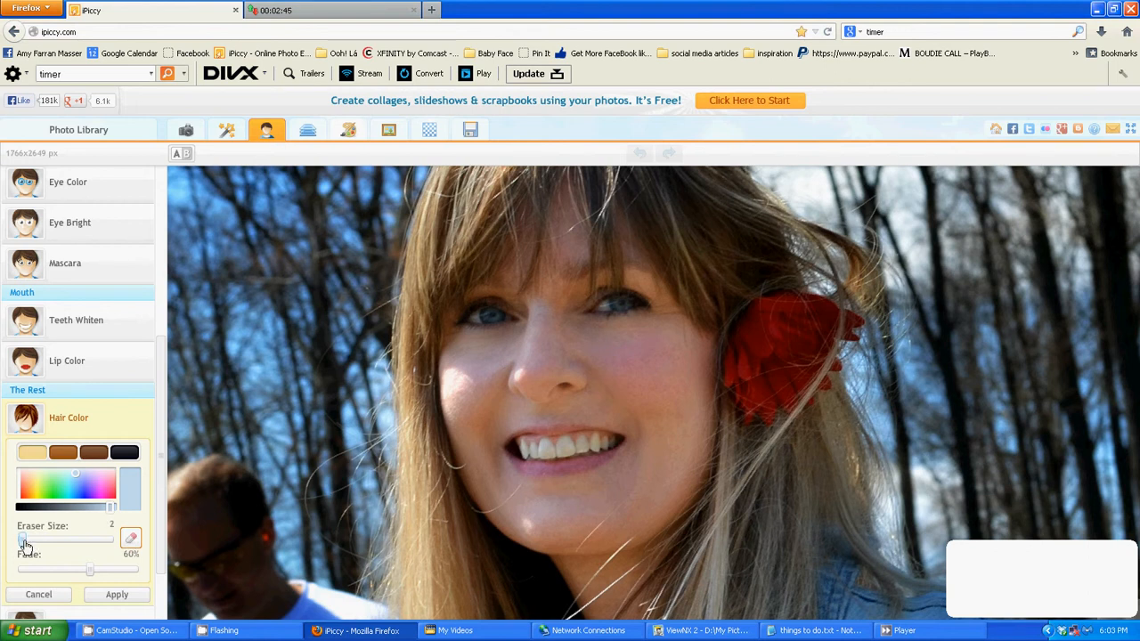
{"action": "left_click_drag", "start_coordinate": [24, 541], "coordinate": [29, 540]}
{"action": "scroll", "coordinate": [449, 329], "scroll_direction": "up", "scroll_amount": 2}
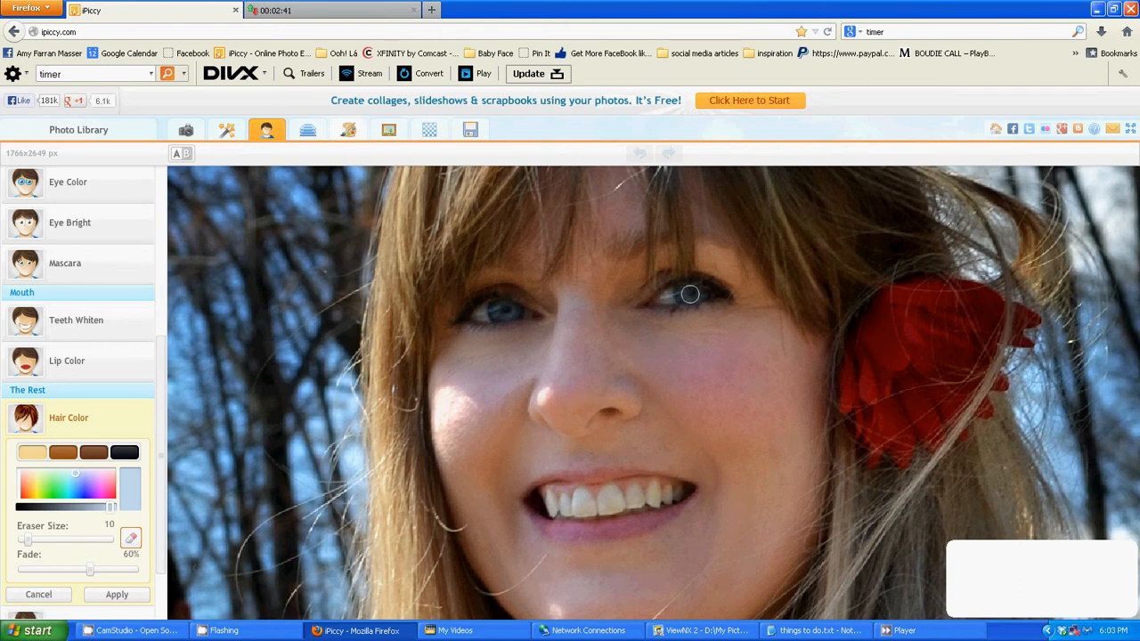
{"action": "scroll", "coordinate": [338, 454], "scroll_direction": "down", "scroll_amount": 2}
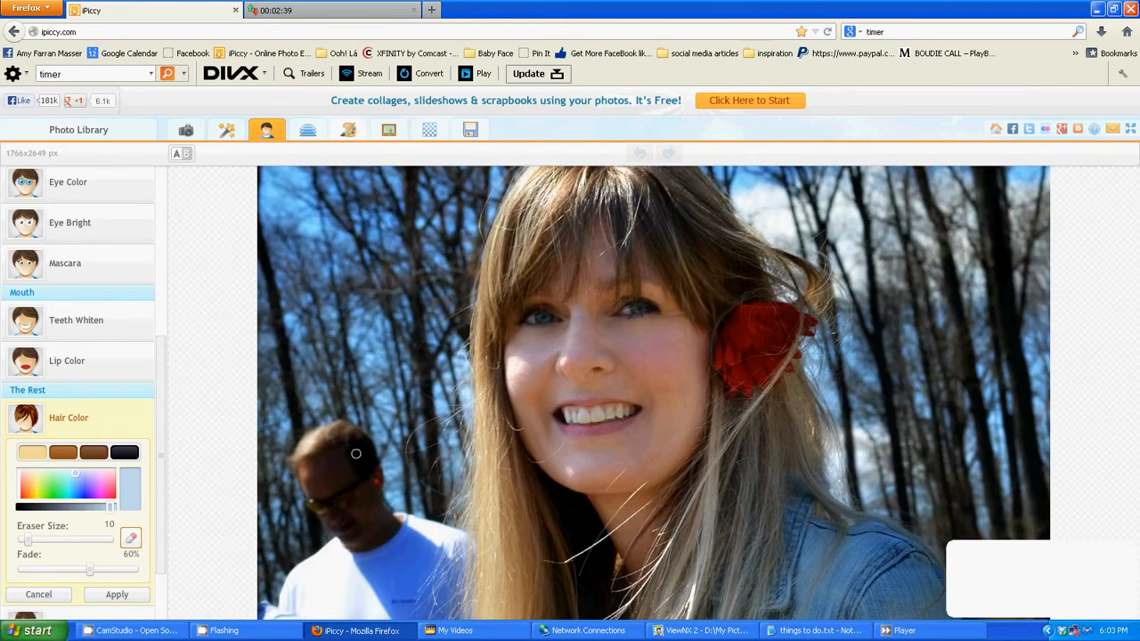
{"action": "scroll", "coordinate": [356, 454], "scroll_direction": "down", "scroll_amount": 1}
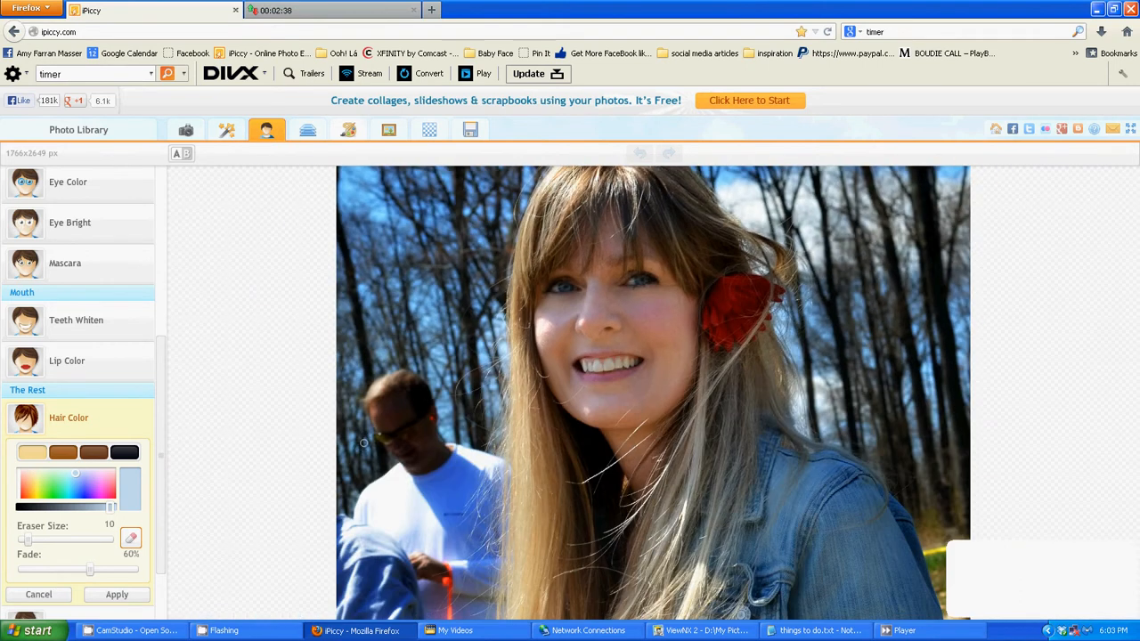
Step: Apply the light blue tint to the eyes
{"action": "left_click", "coordinate": [111, 596]}
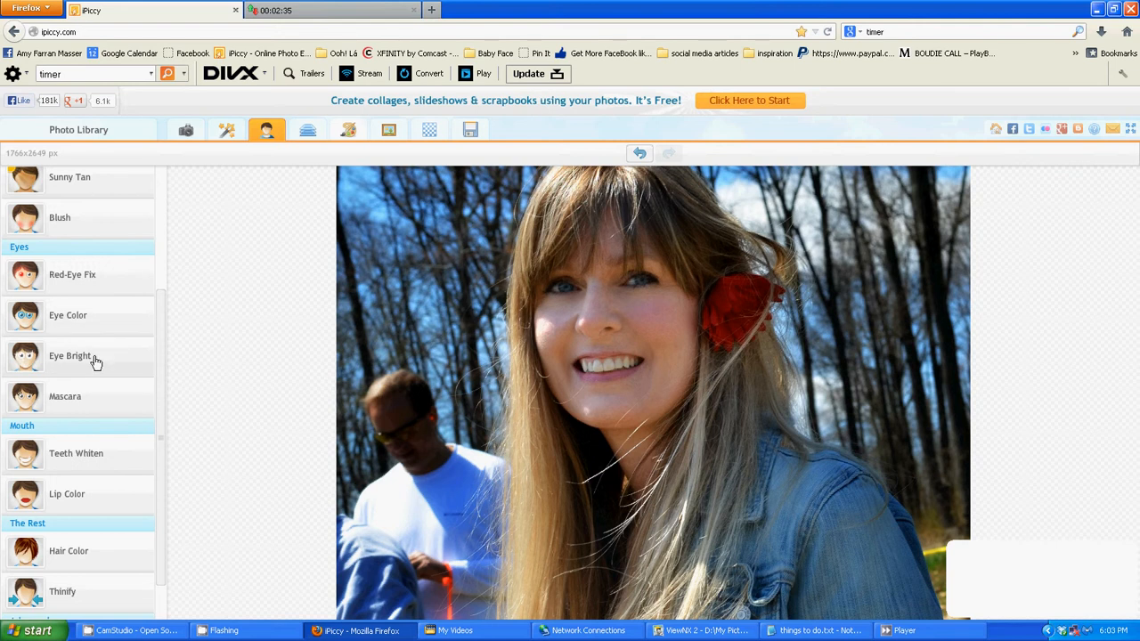
Step: Darken the lashes of both eyes with Mascara at brush size 10, set the fade to 52%, and apply the effect
{"action": "left_click", "coordinate": [81, 400]}
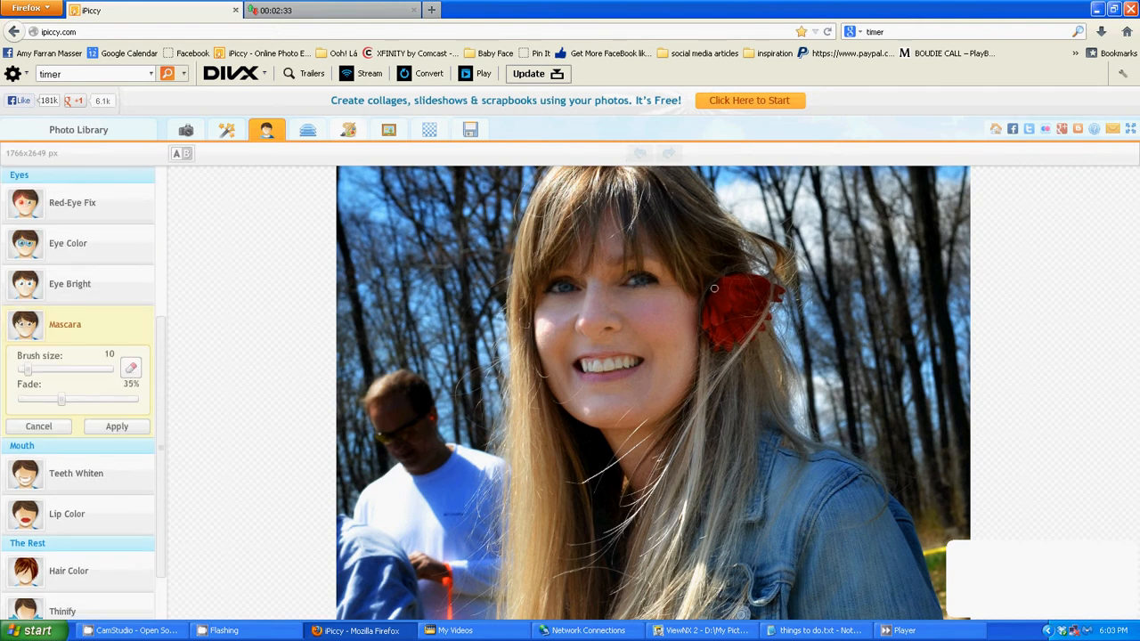
{"action": "scroll", "coordinate": [635, 285], "scroll_direction": "up", "scroll_amount": 2}
{"action": "scroll", "coordinate": [636, 285], "scroll_direction": "up", "scroll_amount": 1}
{"action": "scroll", "coordinate": [578, 280], "scroll_direction": "up", "scroll_amount": 1}
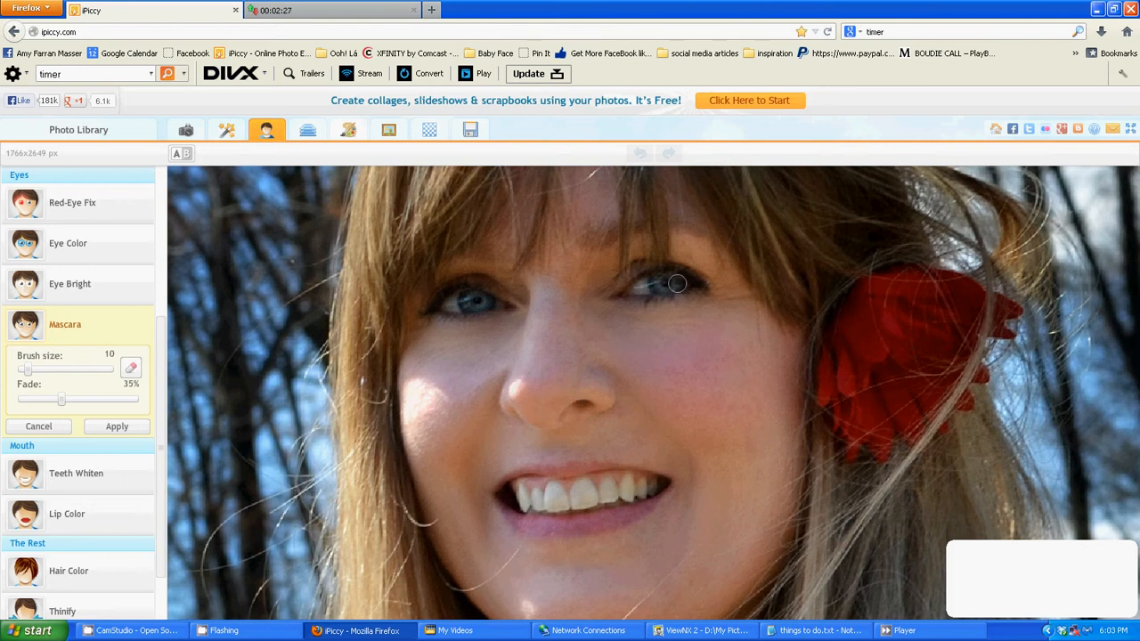
{"action": "scroll", "coordinate": [595, 329], "scroll_direction": "down", "scroll_amount": 2}
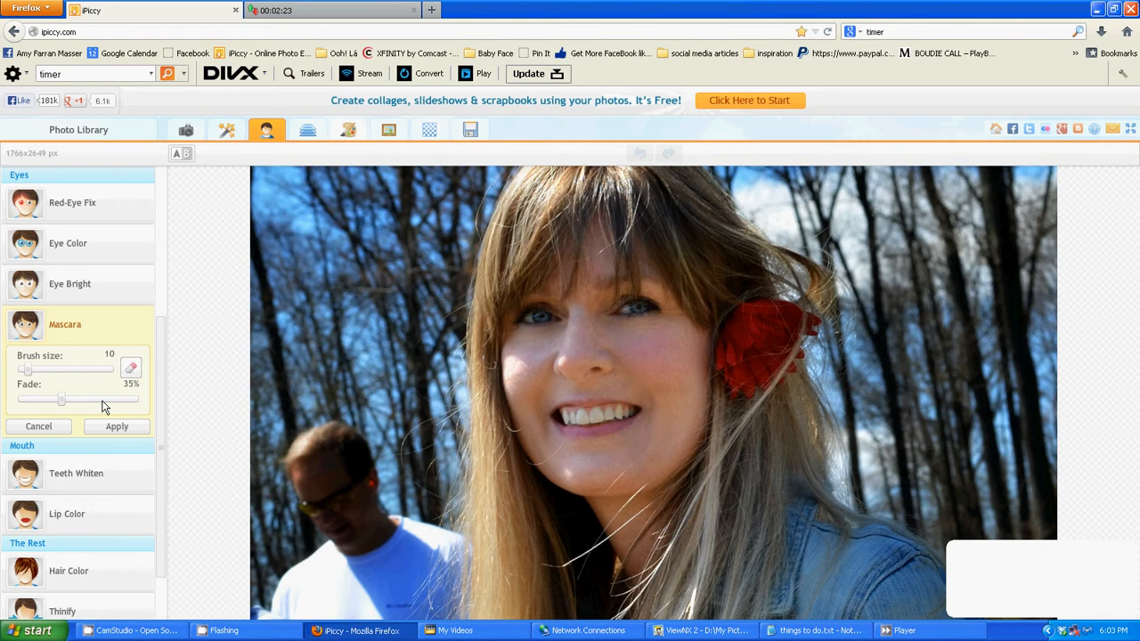
{"action": "scroll", "coordinate": [742, 321], "scroll_direction": "down", "scroll_amount": 2}
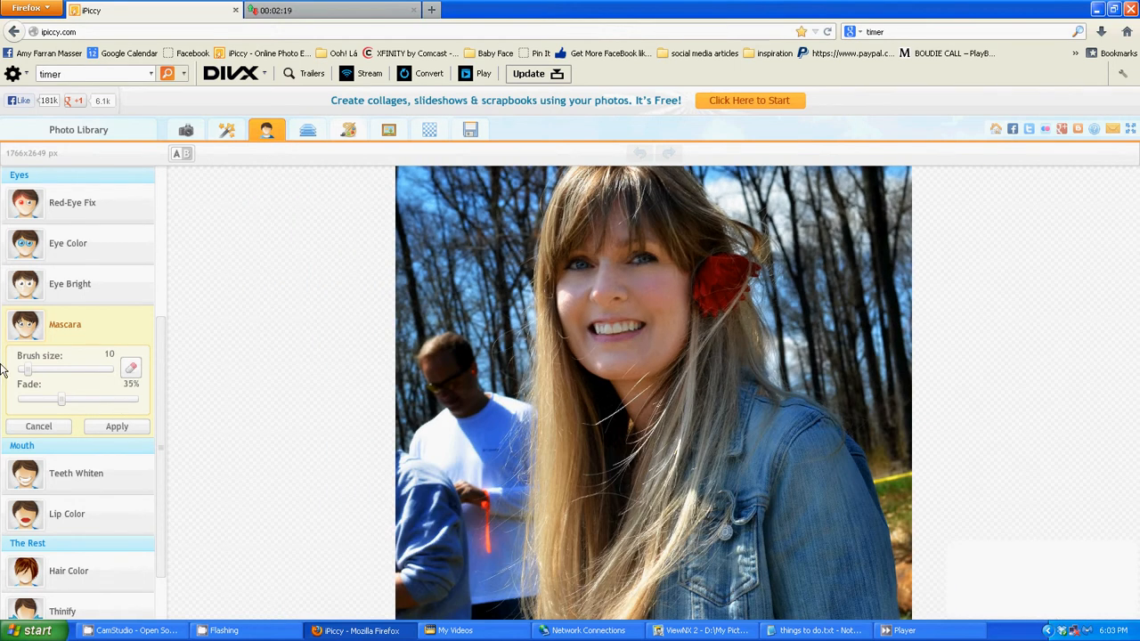
{"action": "scroll", "coordinate": [76, 505], "scroll_direction": "down", "scroll_amount": 1}
{"action": "scroll", "coordinate": [638, 239], "scroll_direction": "up", "scroll_amount": 1}
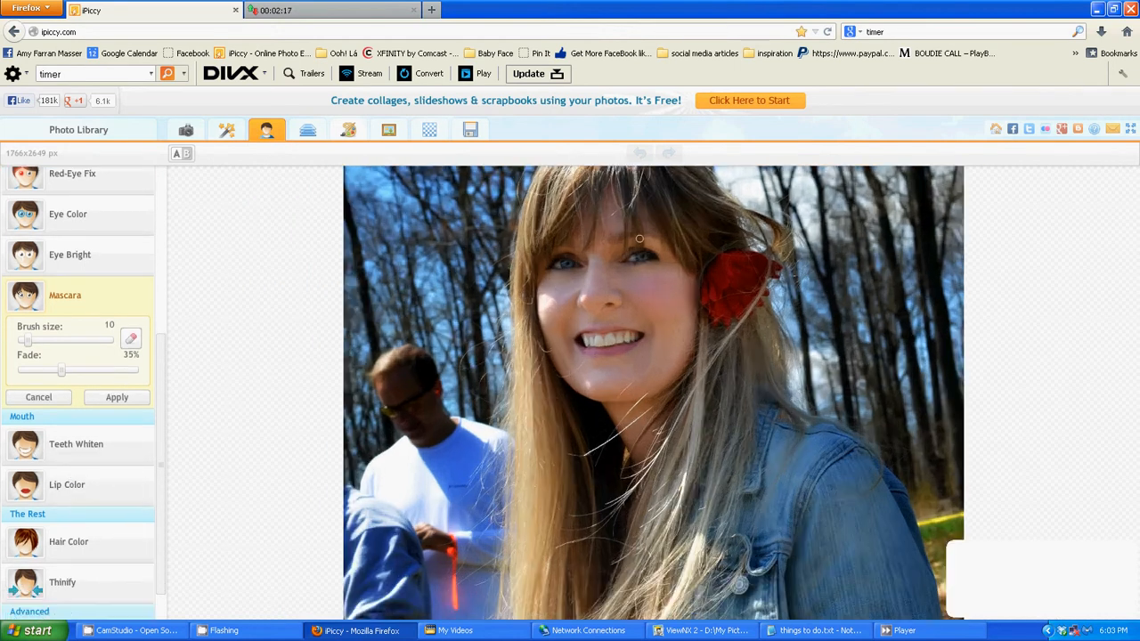
{"action": "scroll", "coordinate": [638, 239], "scroll_direction": "up", "scroll_amount": 1}
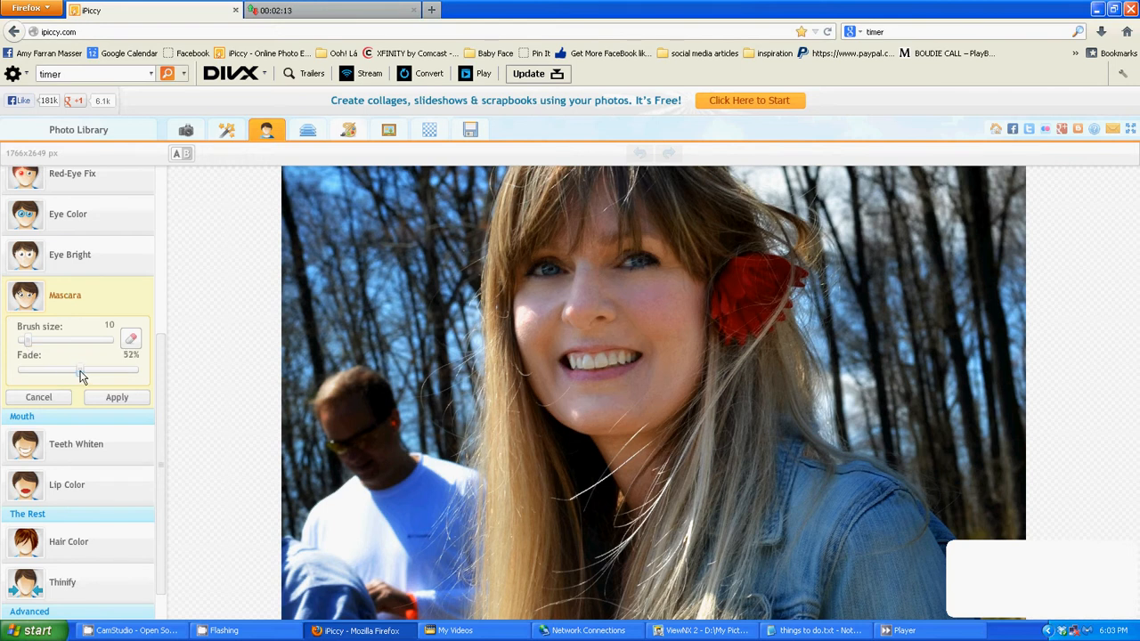
{"action": "scroll", "coordinate": [588, 300], "scroll_direction": "down", "scroll_amount": 1}
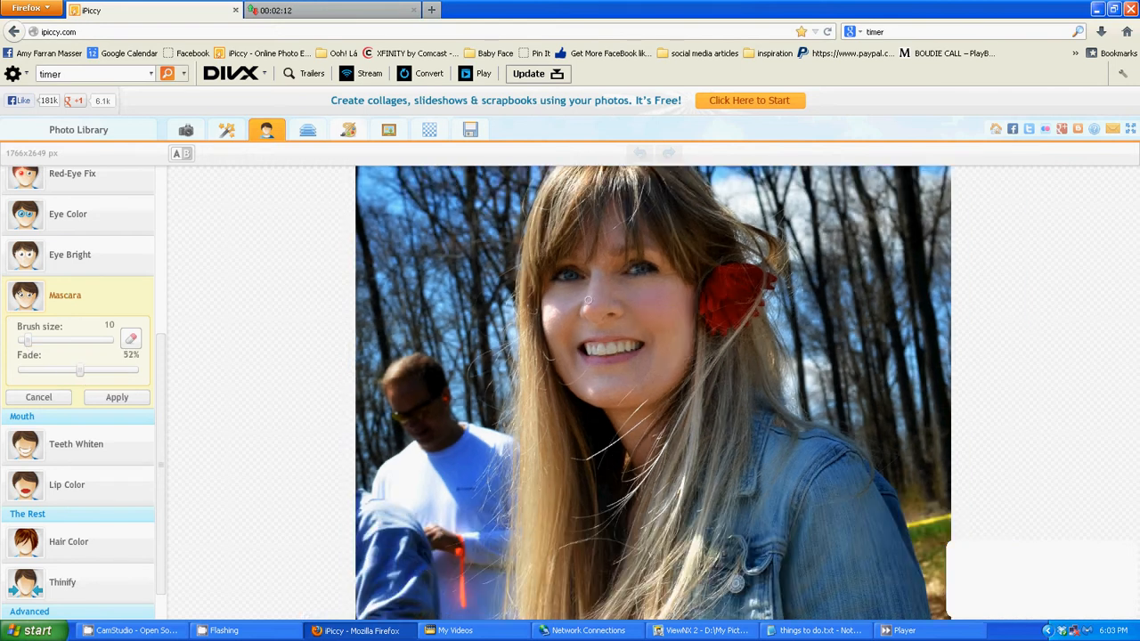
{"action": "left_click", "coordinate": [115, 399]}
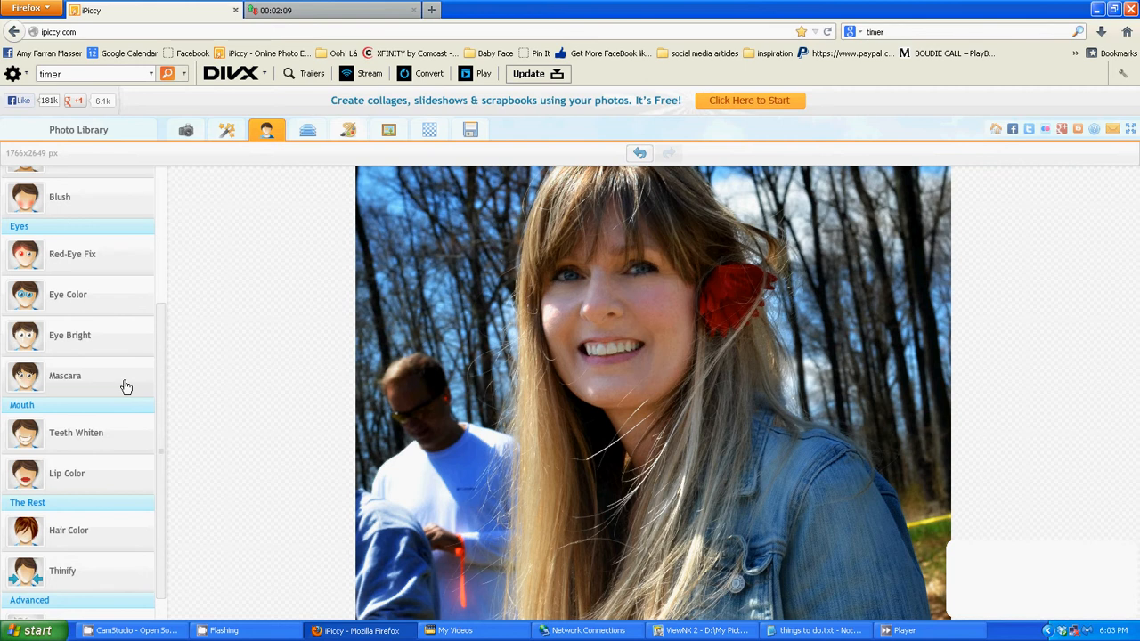
Step: Whiten the teeth and the whites of the eyes with Teeth Whiten at brush size 12, and compare before and after
{"action": "scroll", "coordinate": [617, 283], "scroll_direction": "up", "scroll_amount": 2}
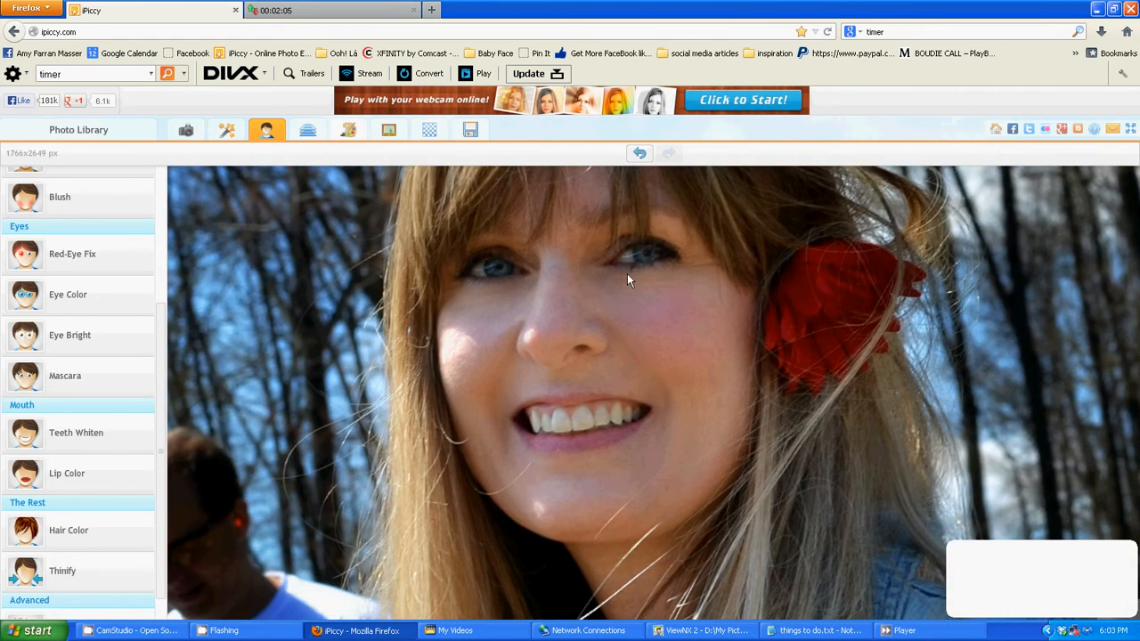
{"action": "scroll", "coordinate": [606, 330], "scroll_direction": "down", "scroll_amount": 1}
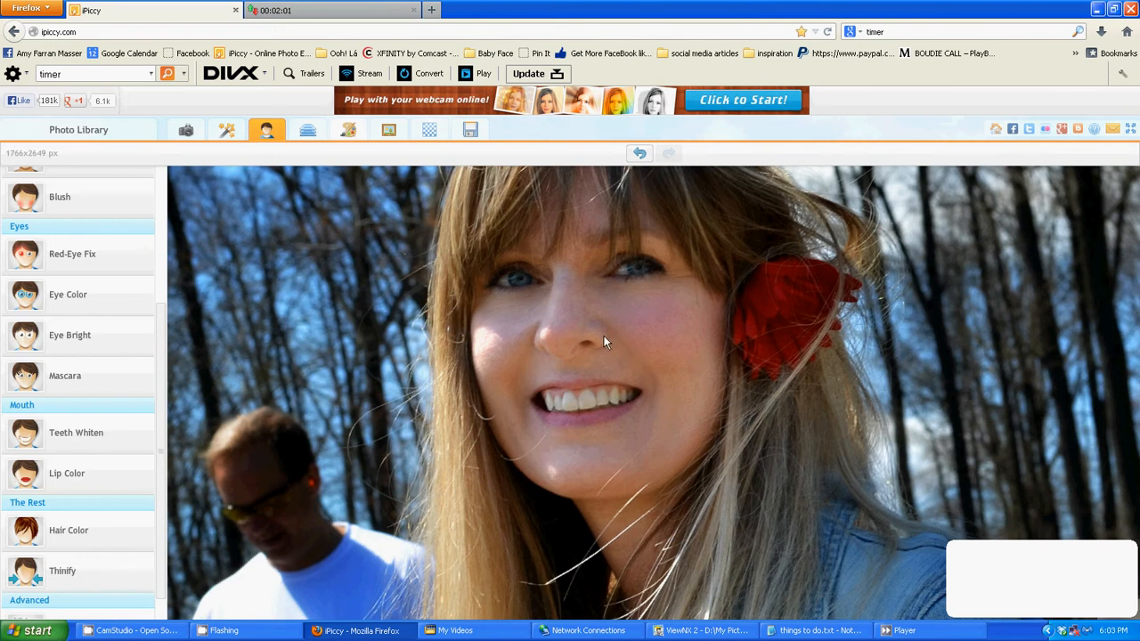
{"action": "left_click", "coordinate": [105, 436]}
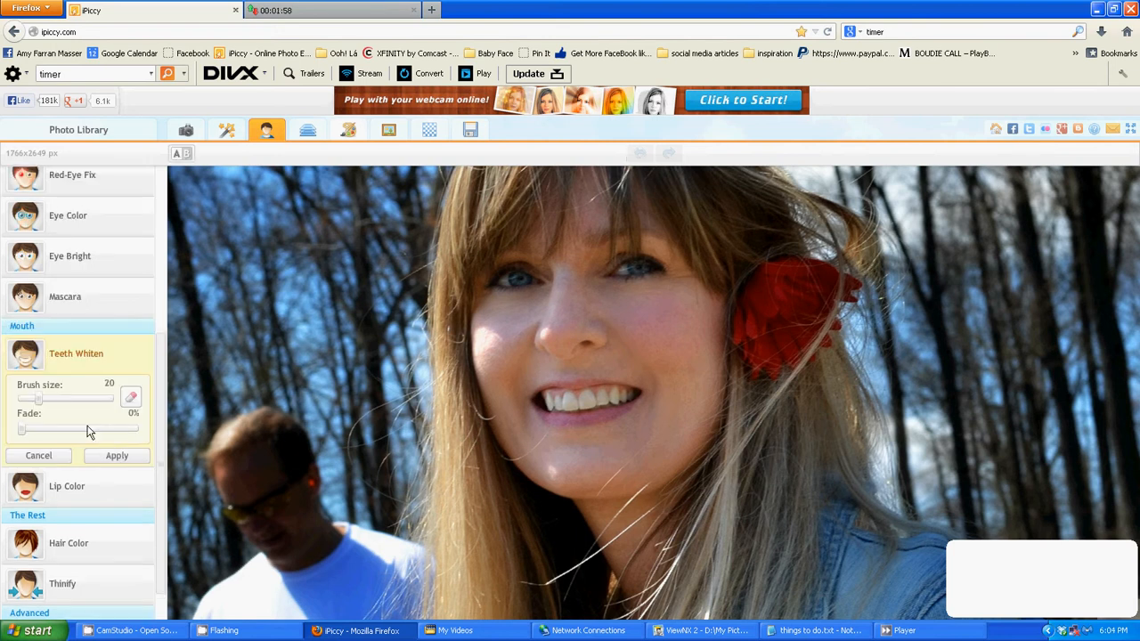
{"action": "left_click", "coordinate": [31, 401]}
{"action": "scroll", "coordinate": [479, 280], "scroll_direction": "up", "scroll_amount": 2}
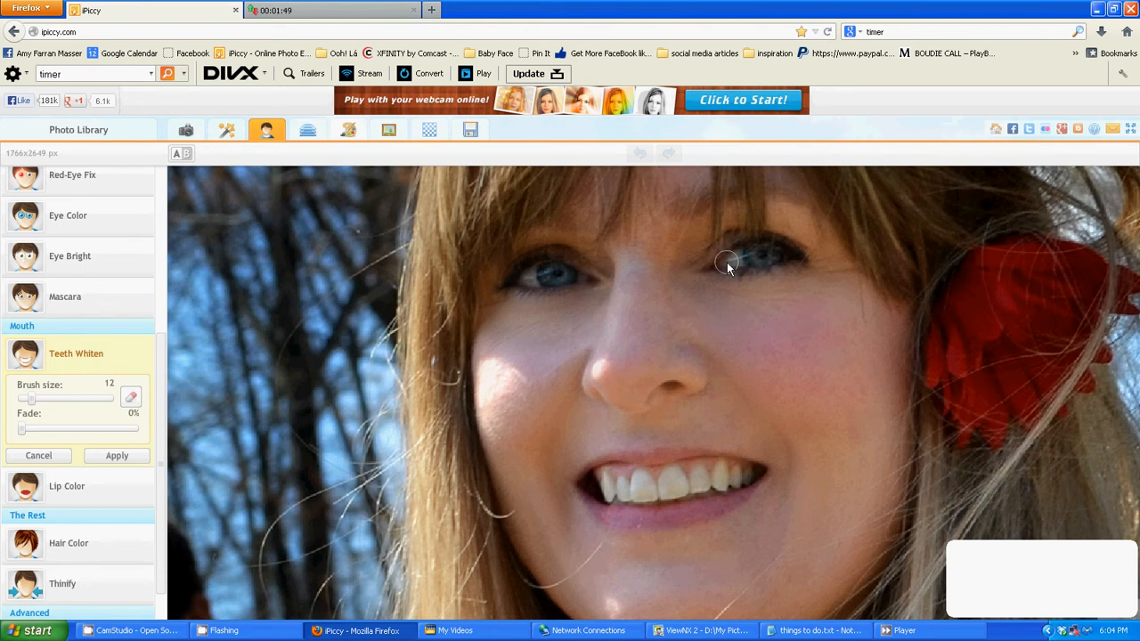
{"action": "left_click_drag", "start_coordinate": [727, 264], "coordinate": [729, 264]}
{"action": "left_click_drag", "start_coordinate": [612, 488], "coordinate": [622, 491]}
{"action": "mouse_move", "coordinate": [720, 473]}
{"action": "left_mouse_down"}
{"action": "mouse_move", "coordinate": [745, 477]}
{"action": "mouse_move", "coordinate": [718, 477]}
{"action": "left_mouse_up"}
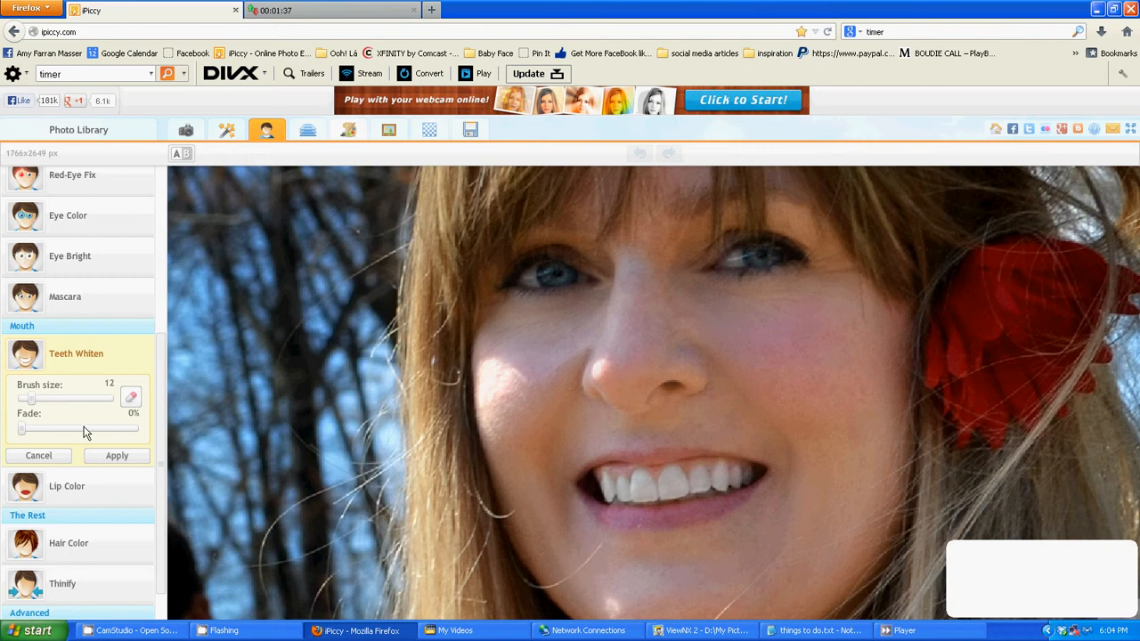
{"action": "left_click", "coordinate": [117, 455]}
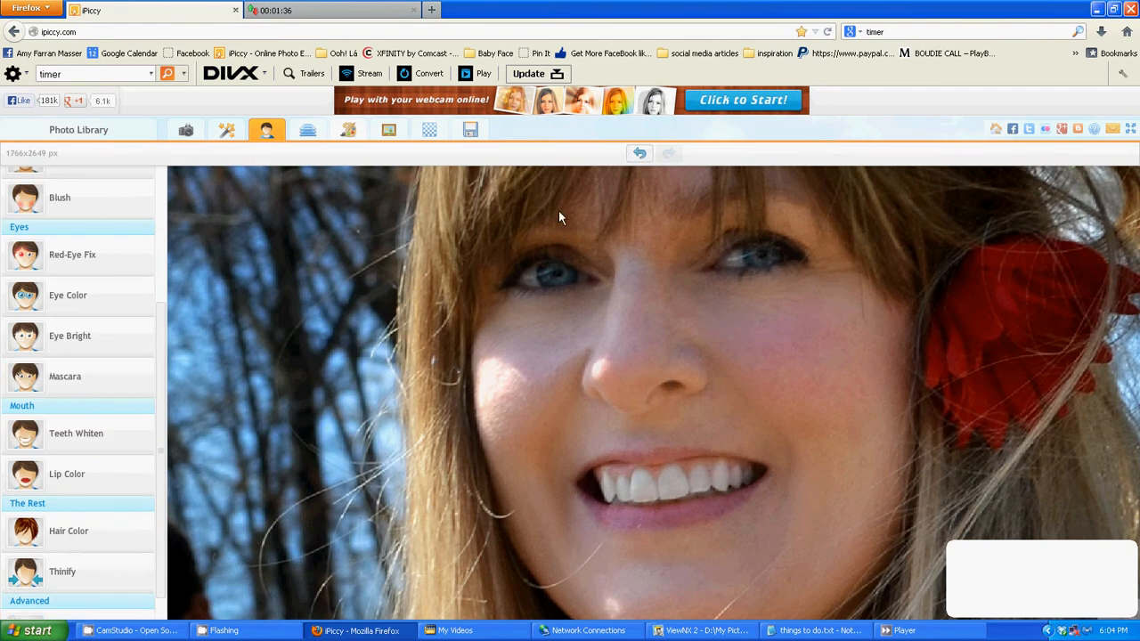
{"action": "left_click", "coordinate": [640, 153]}
{"action": "left_click", "coordinate": [663, 154]}
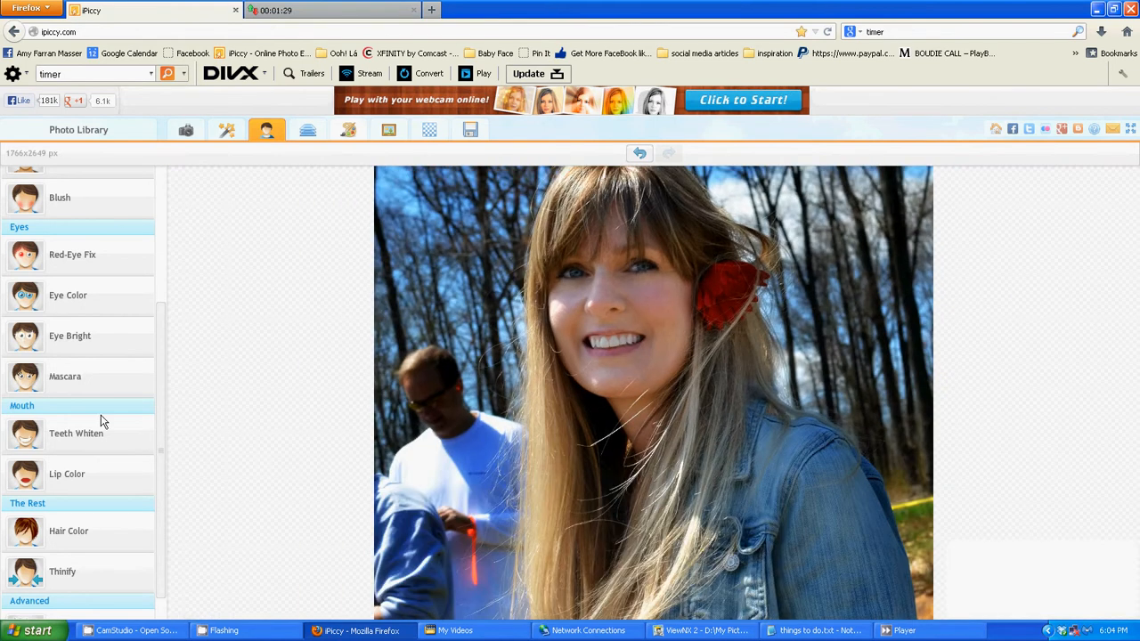
Step: Try Lip Color in a custom blue on the denim jacket with brush size 145 and 79% fade, and discard it
{"action": "left_click", "coordinate": [67, 488]}
{"action": "left_click", "coordinate": [126, 370]}
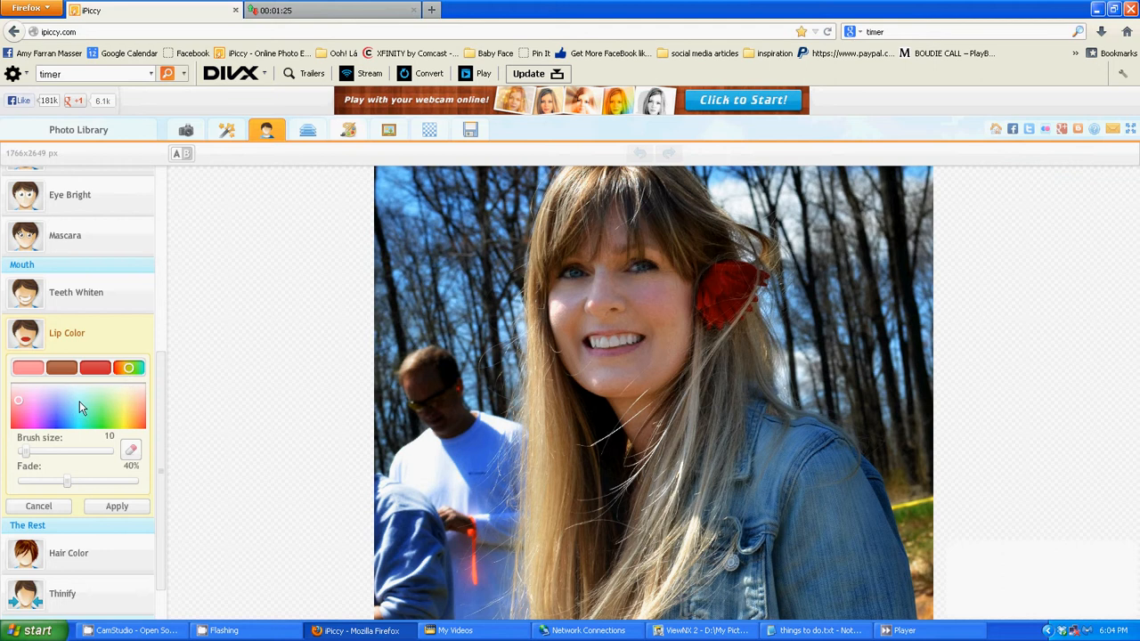
{"action": "left_click", "coordinate": [74, 424]}
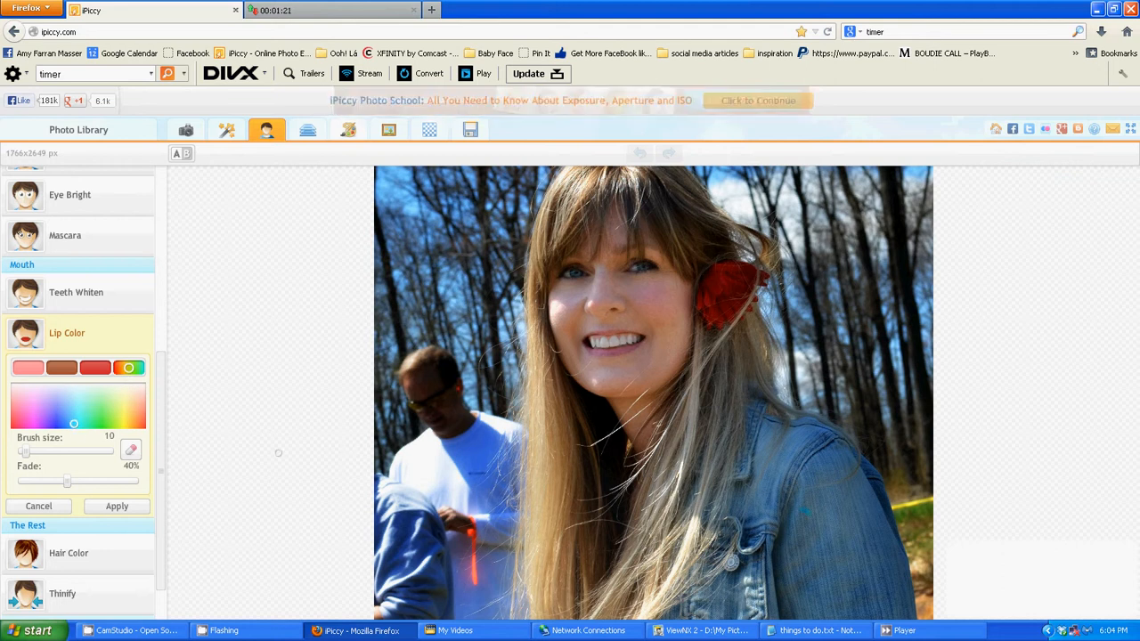
{"action": "left_click", "coordinate": [93, 451]}
{"action": "left_click_drag", "start_coordinate": [796, 522], "coordinate": [828, 560]}
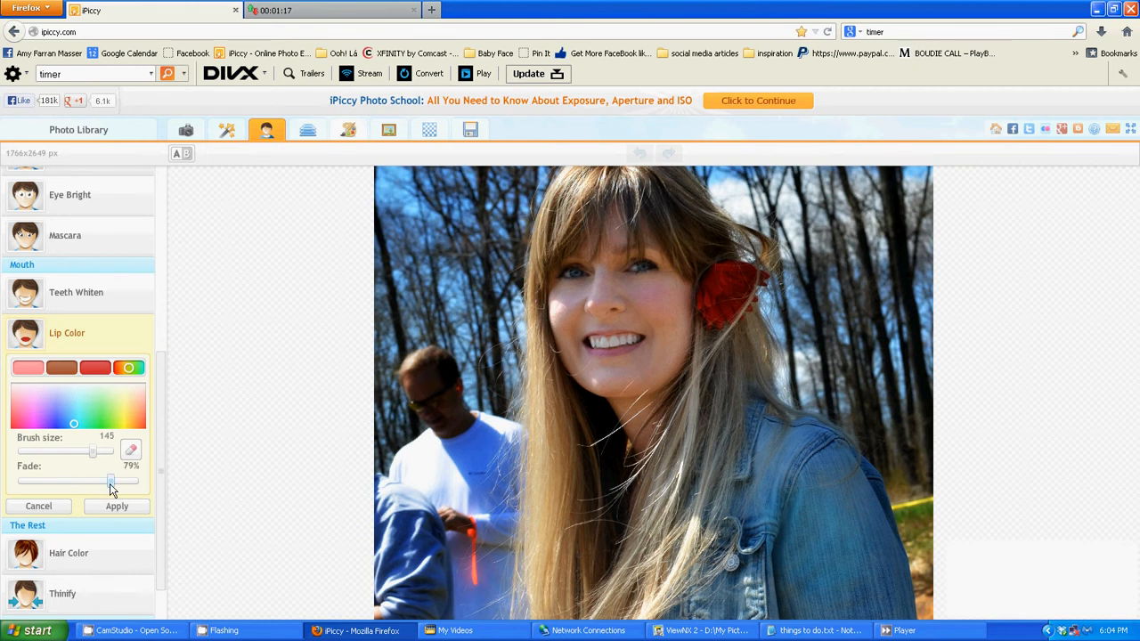
{"action": "scroll", "coordinate": [696, 447], "scroll_direction": "down", "scroll_amount": 3}
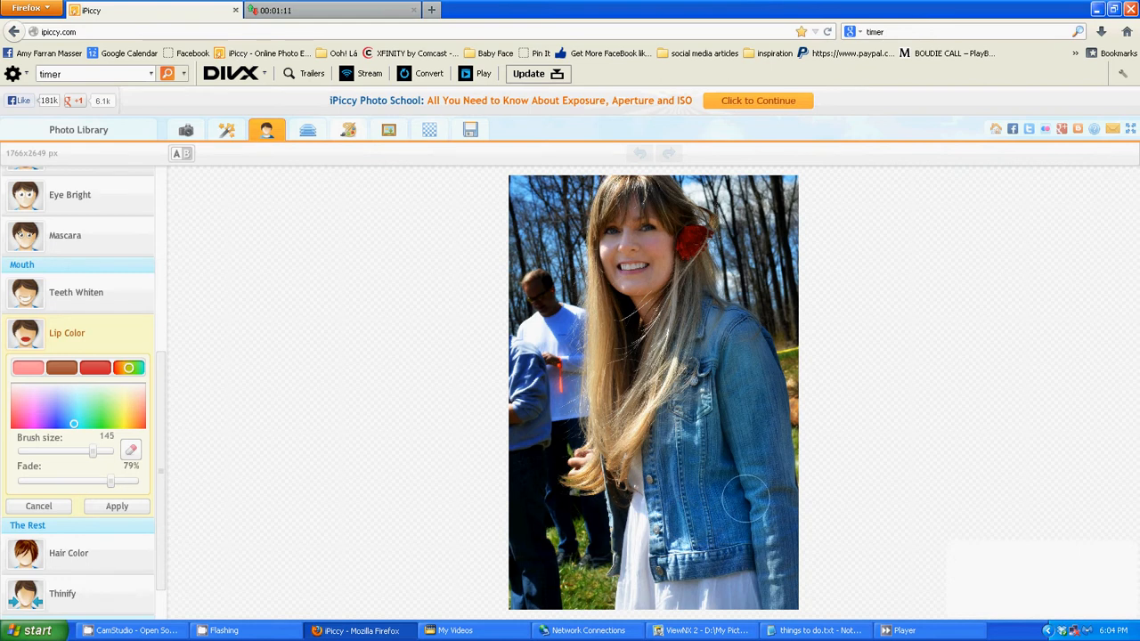
{"action": "left_click", "coordinate": [44, 509]}
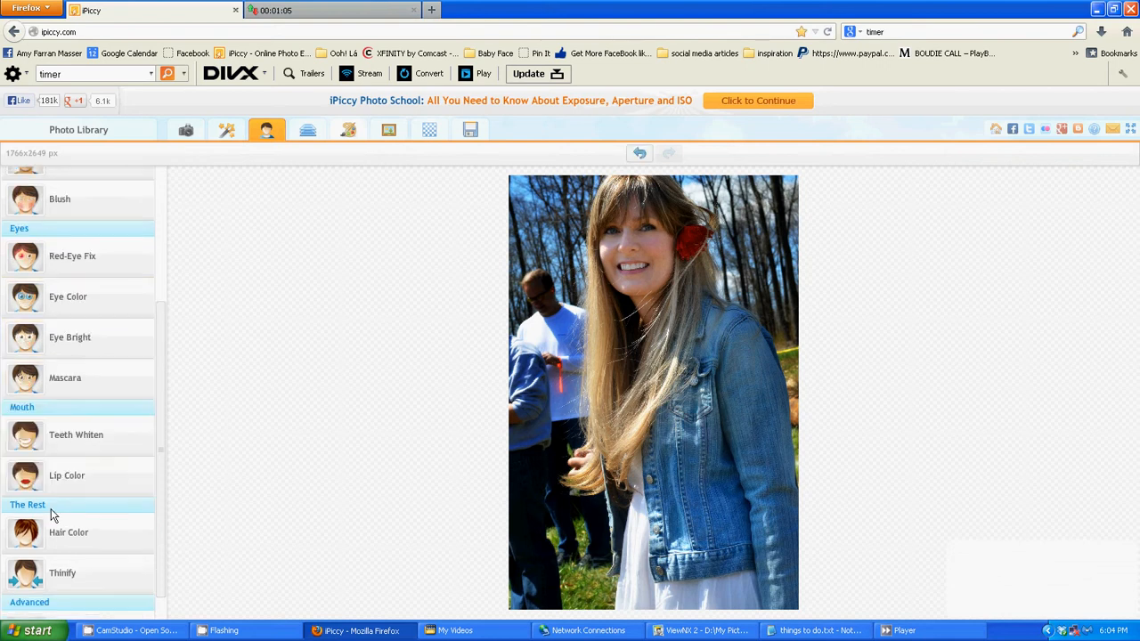
Step: Look through the available retouch effects for skin, eyes, mouth and hair
{"action": "scroll", "coordinate": [88, 505], "scroll_direction": "down", "scroll_amount": 1}
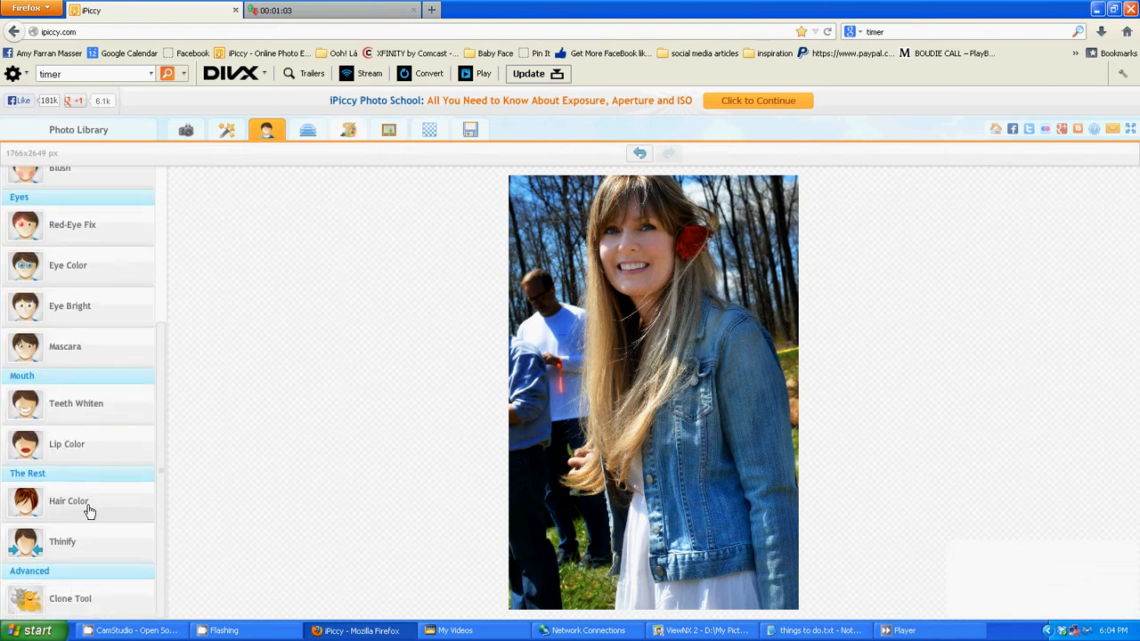
{"action": "scroll", "coordinate": [104, 496], "scroll_direction": "up", "scroll_amount": 3}
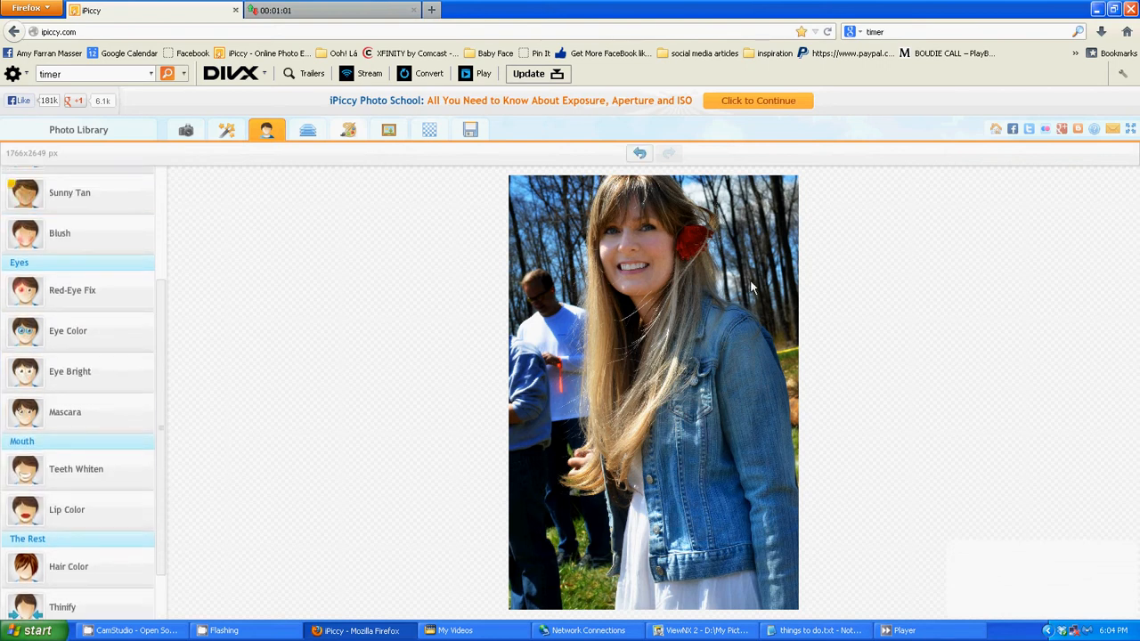
{"action": "scroll", "coordinate": [778, 229], "scroll_direction": "up", "scroll_amount": 2}
{"action": "scroll", "coordinate": [778, 226], "scroll_direction": "up", "scroll_amount": 1}
{"action": "scroll", "coordinate": [777, 226], "scroll_direction": "down", "scroll_amount": 3}
{"action": "scroll", "coordinate": [728, 299], "scroll_direction": "up", "scroll_amount": 2}
{"action": "scroll", "coordinate": [724, 246], "scroll_direction": "down", "scroll_amount": 2}
{"action": "scroll", "coordinate": [56, 359], "scroll_direction": "down", "scroll_amount": 1}
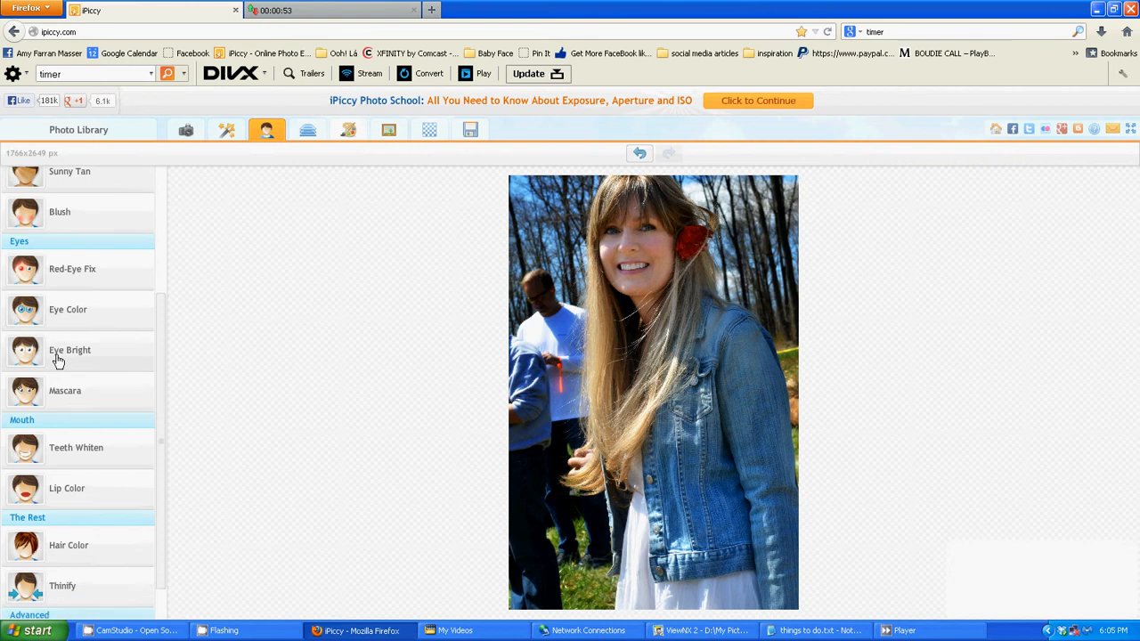
{"action": "scroll", "coordinate": [56, 359], "scroll_direction": "down", "scroll_amount": 2}
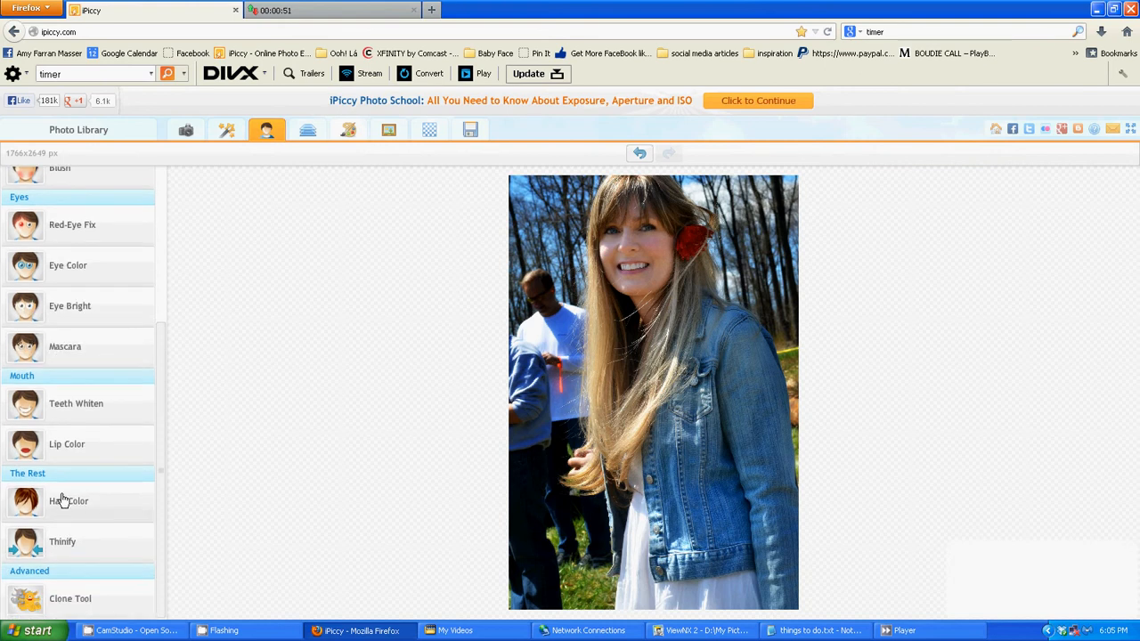
{"action": "scroll", "coordinate": [63, 500], "scroll_direction": "up", "scroll_amount": 2}
{"action": "scroll", "coordinate": [64, 503], "scroll_direction": "up", "scroll_amount": 1}
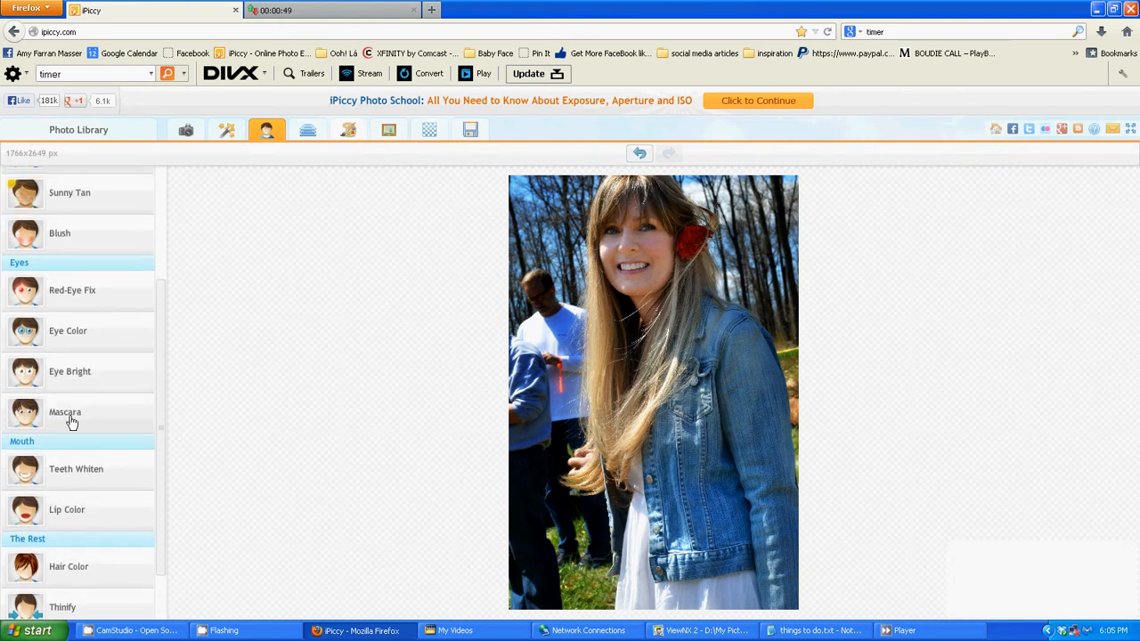
{"action": "scroll", "coordinate": [84, 338], "scroll_direction": "up", "scroll_amount": 1}
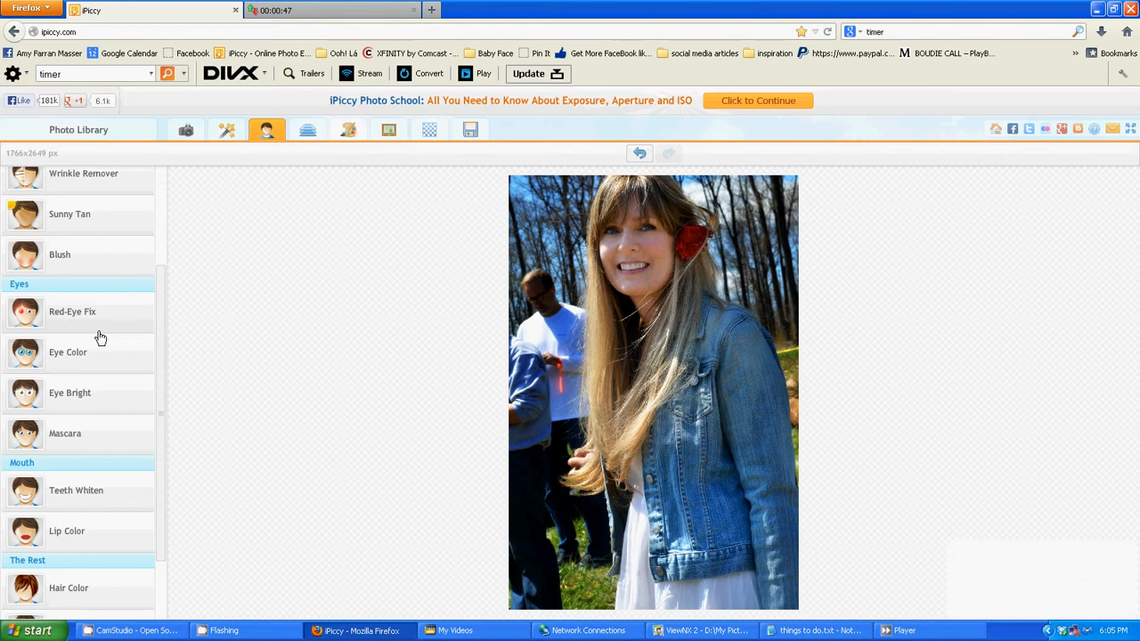
{"action": "scroll", "coordinate": [98, 334], "scroll_direction": "up", "scroll_amount": 4}
{"action": "scroll", "coordinate": [102, 336], "scroll_direction": "up", "scroll_amount": 1}
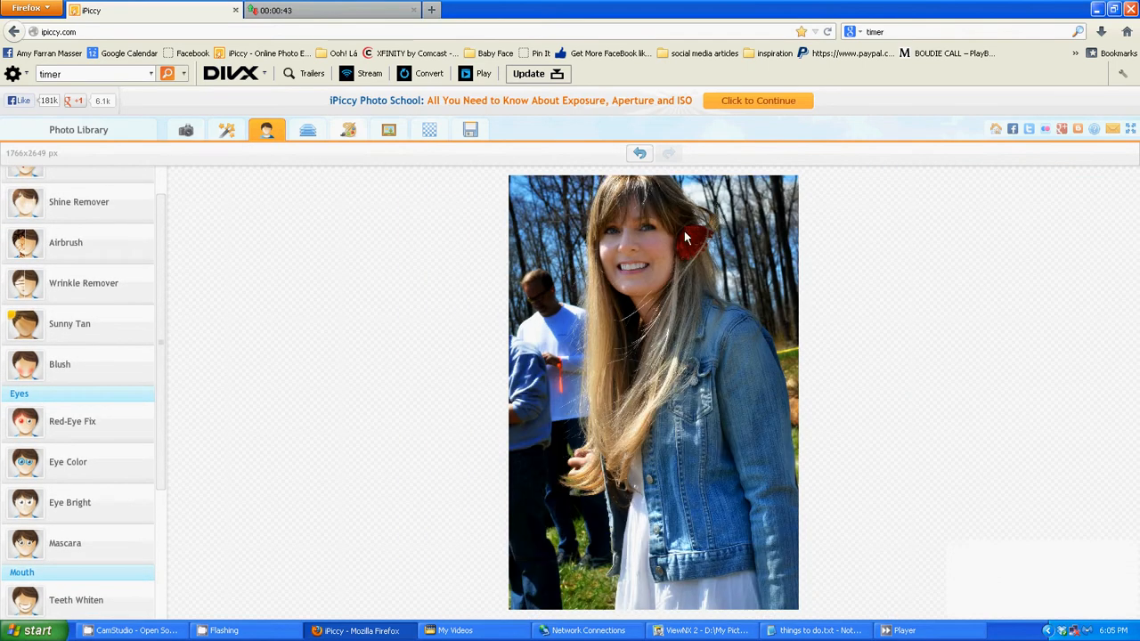
{"action": "scroll", "coordinate": [688, 212], "scroll_direction": "up", "scroll_amount": 2}
{"action": "scroll", "coordinate": [688, 210], "scroll_direction": "down", "scroll_amount": 2}
Step: Reshape the side of the face near the cheek with the Liquify effect at brush size 104, and apply it
{"action": "left_click", "coordinate": [227, 130]}
{"action": "scroll", "coordinate": [64, 537], "scroll_direction": "down", "scroll_amount": 10}
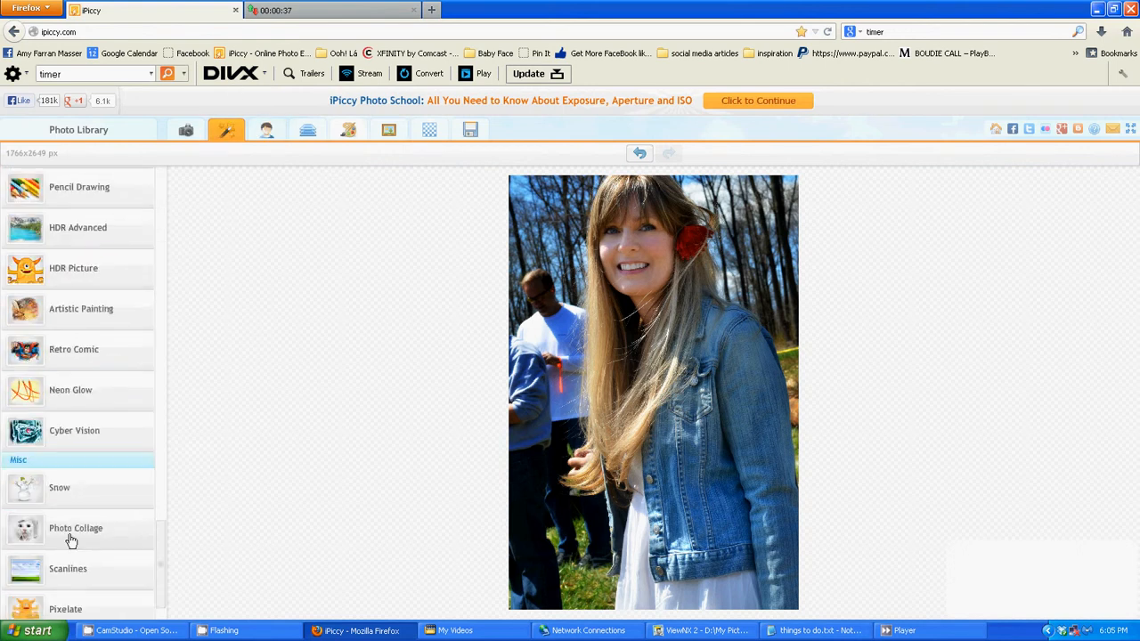
{"action": "scroll", "coordinate": [76, 557], "scroll_direction": "down", "scroll_amount": 1}
{"action": "left_click", "coordinate": [81, 592]}
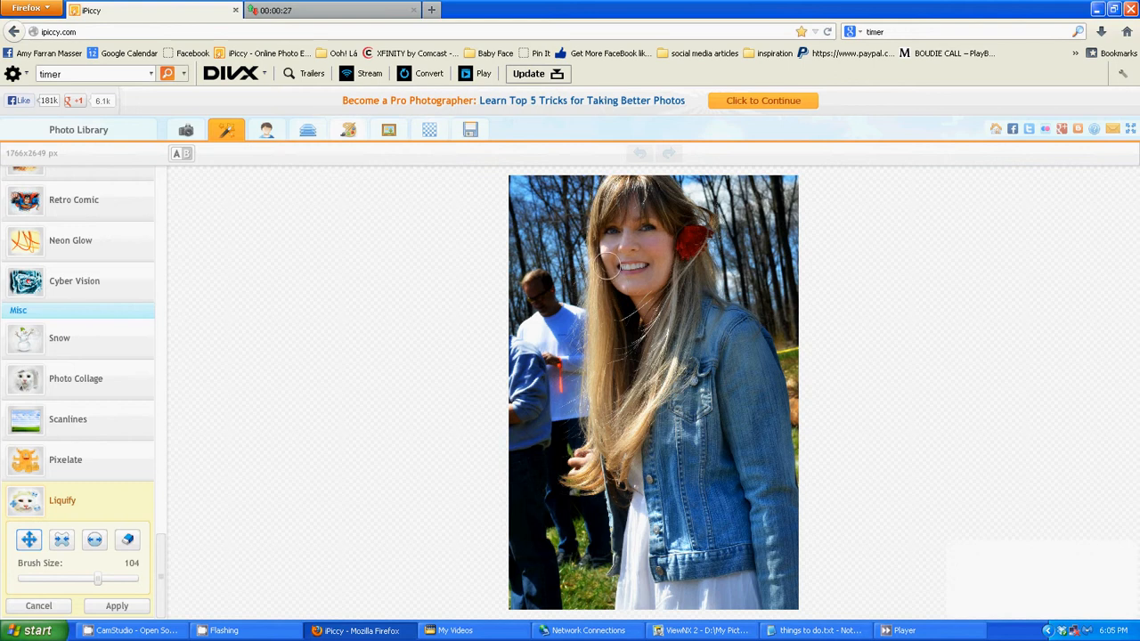
{"action": "left_click", "coordinate": [118, 606]}
Step: Compare the portrait before and after the Liquify effect and inspect the face up close
{"action": "left_click", "coordinate": [639, 153]}
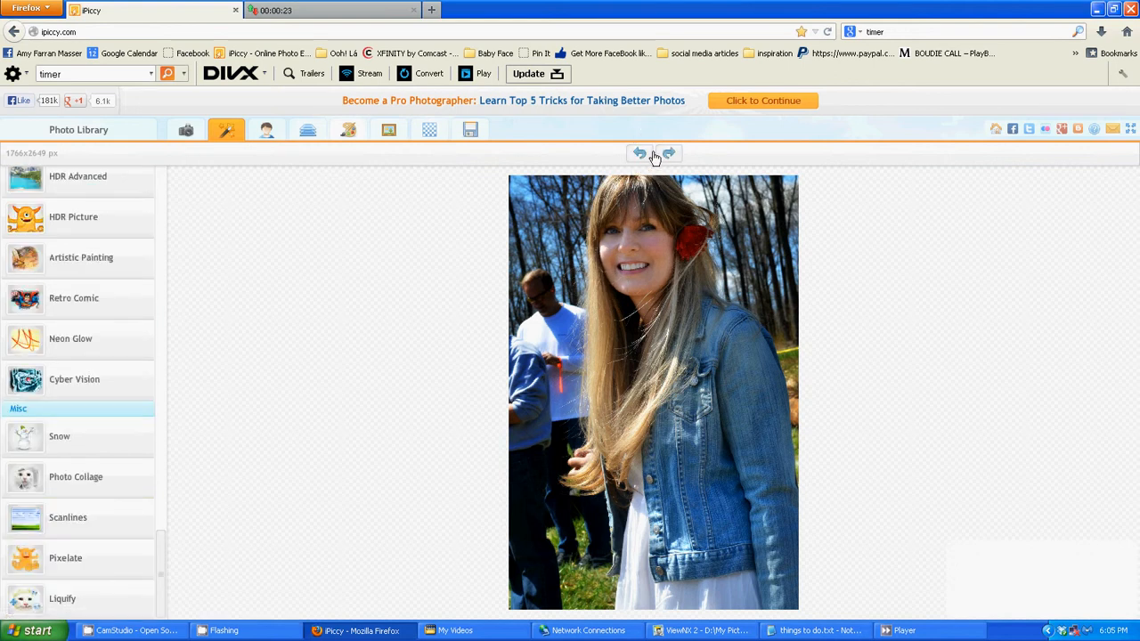
{"action": "left_click", "coordinate": [669, 154]}
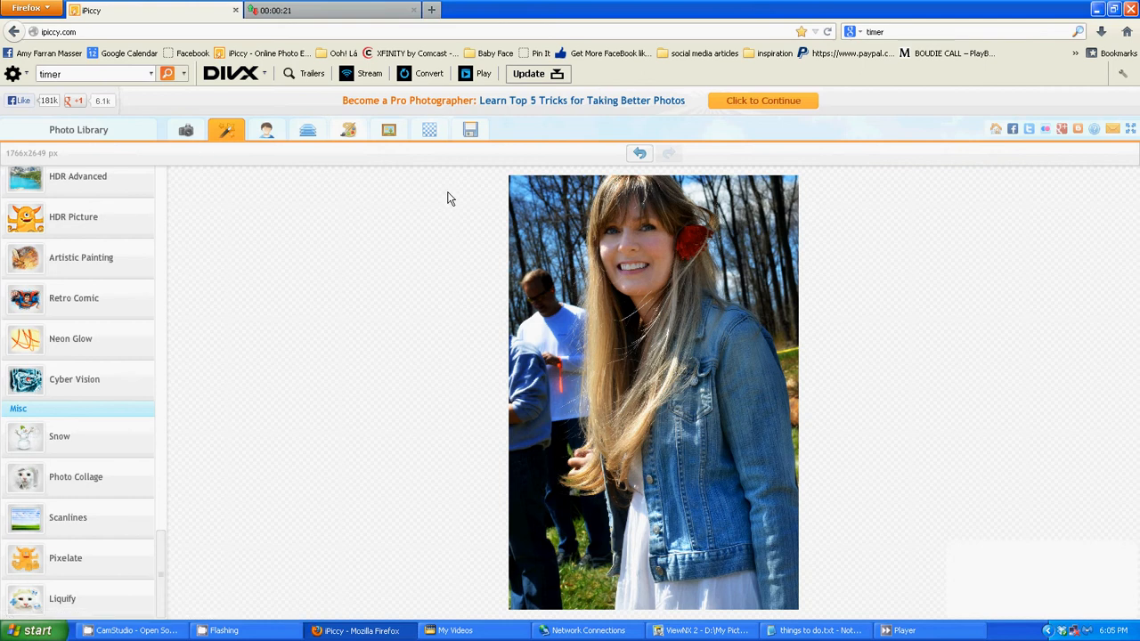
{"action": "scroll", "coordinate": [572, 216], "scroll_direction": "up", "scroll_amount": 3}
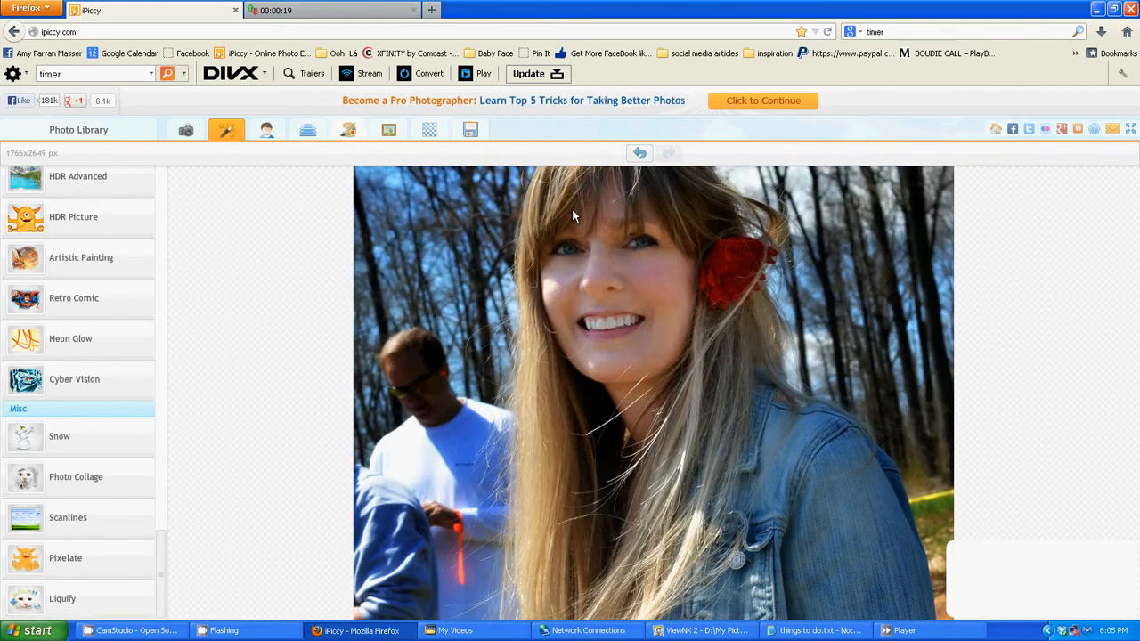
{"action": "scroll", "coordinate": [571, 213], "scroll_direction": "down", "scroll_amount": 3}
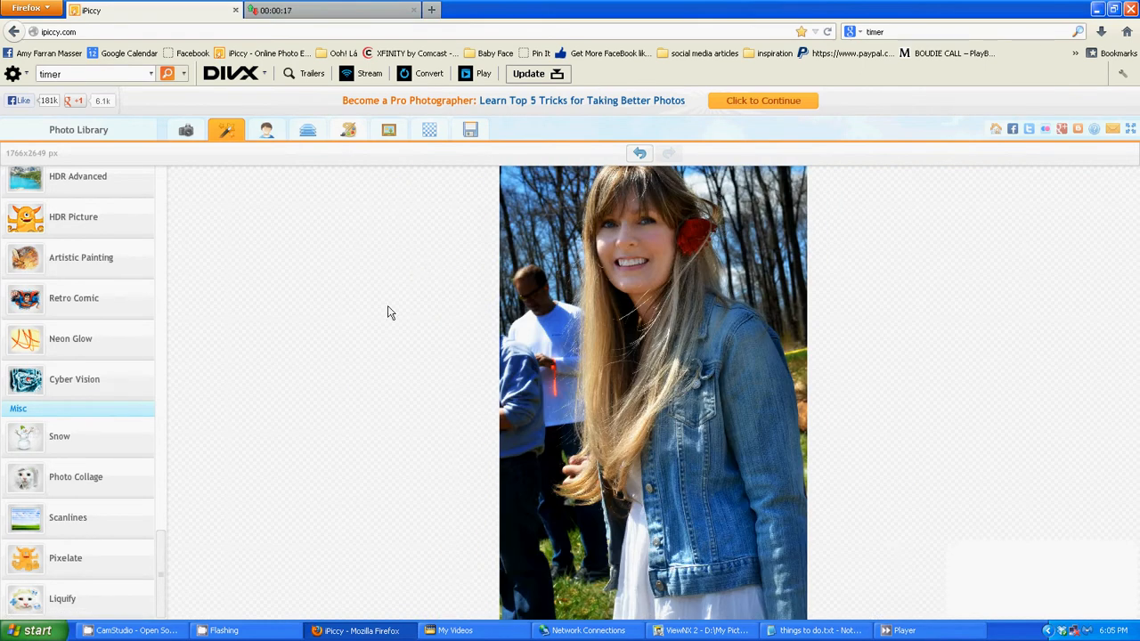